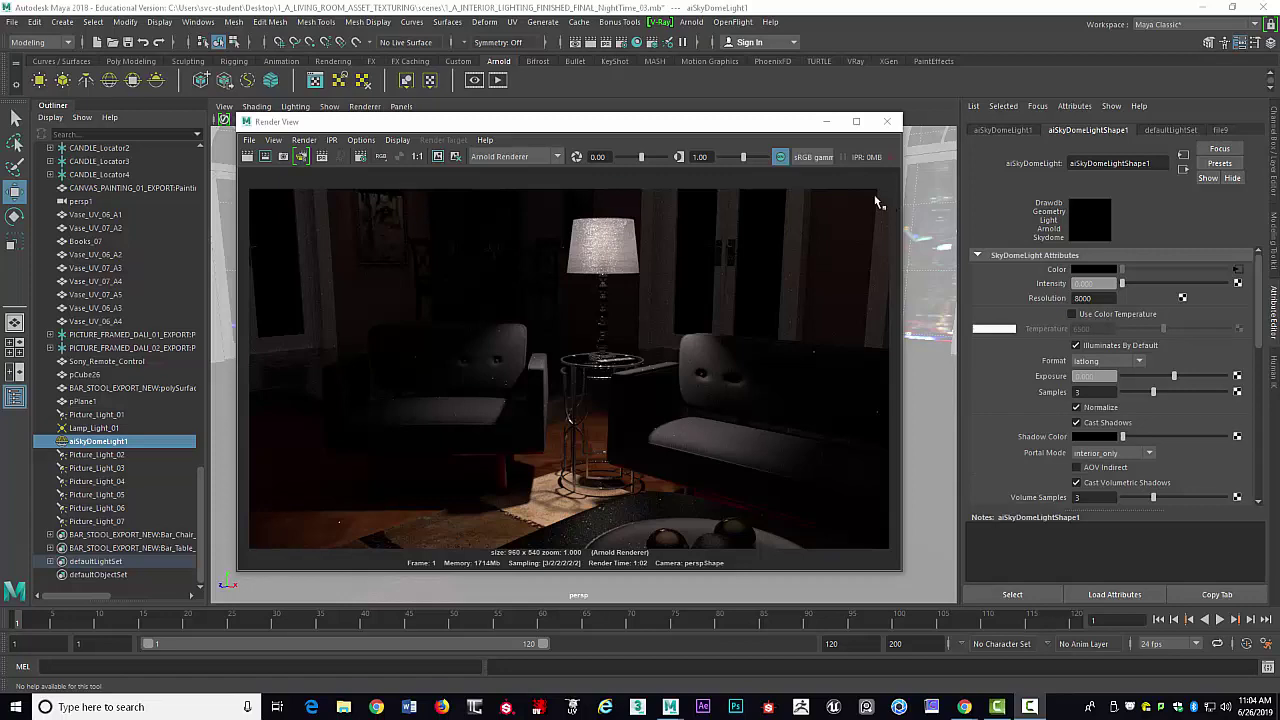
- Dock the Render View above the perspective viewport and collapse it out of the way
drag(766, 130, 805, 134)
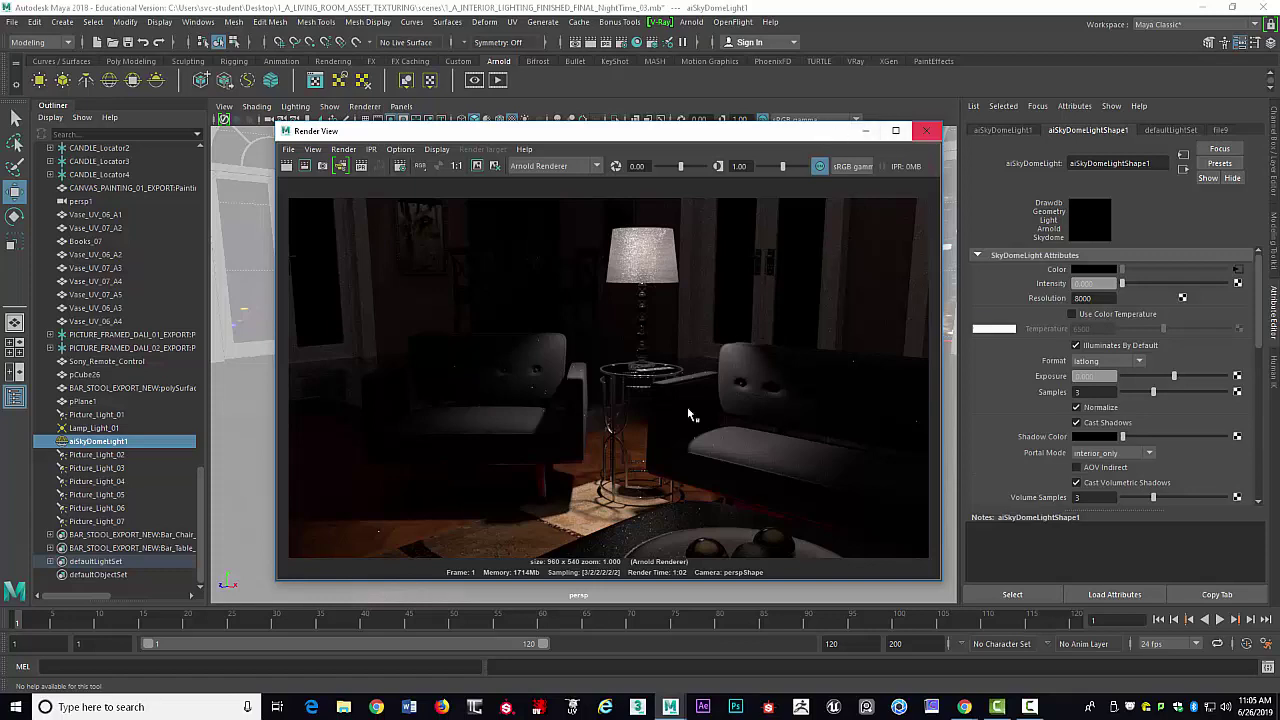
drag(526, 131, 609, 202)
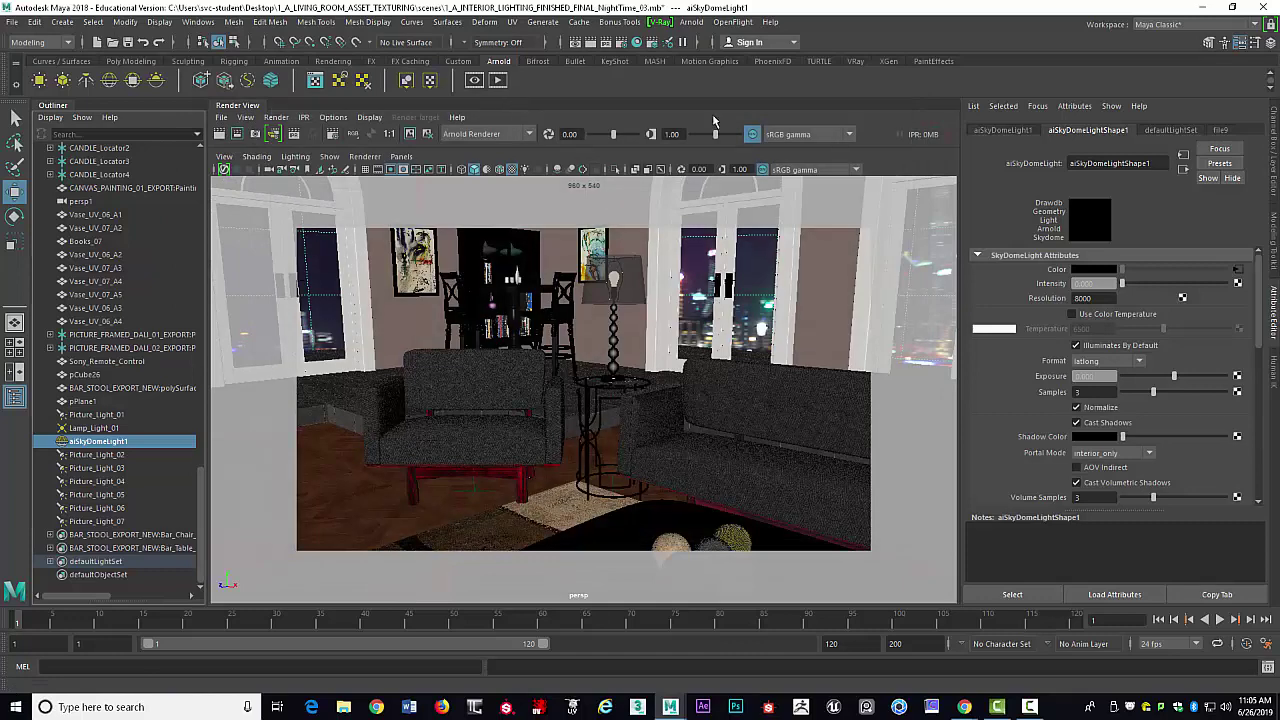
click(691, 22)
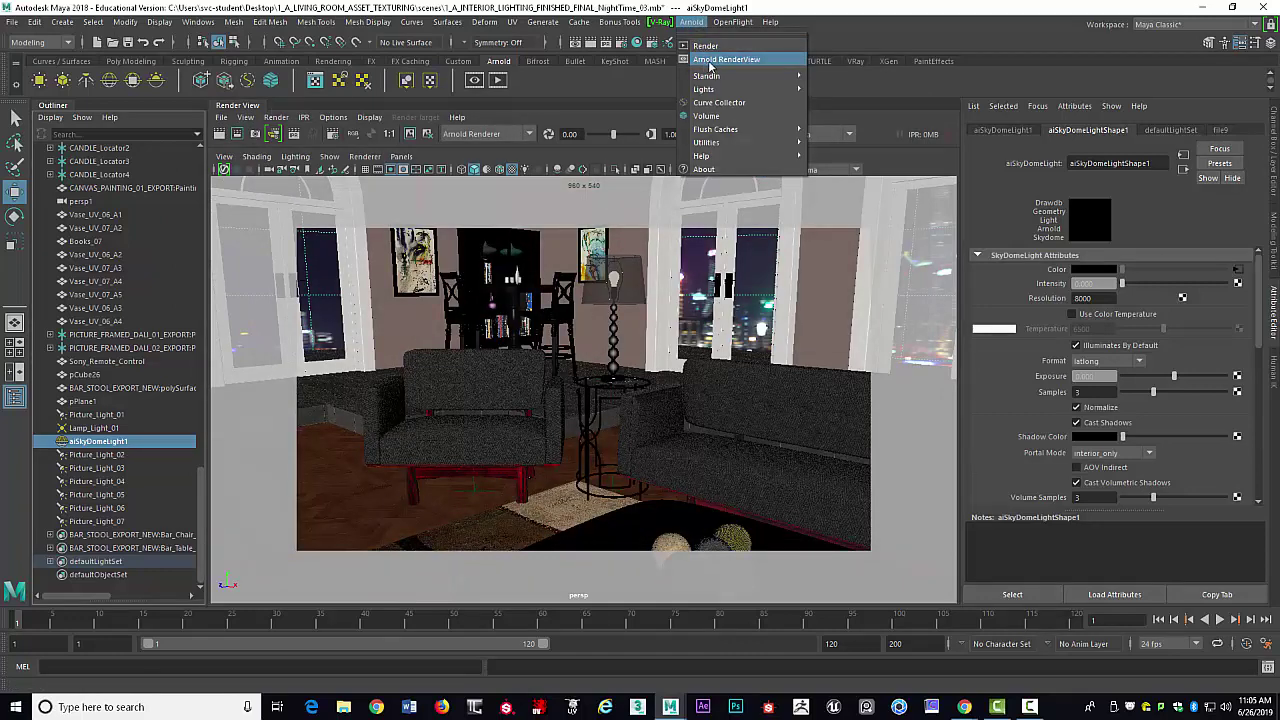
click(878, 40)
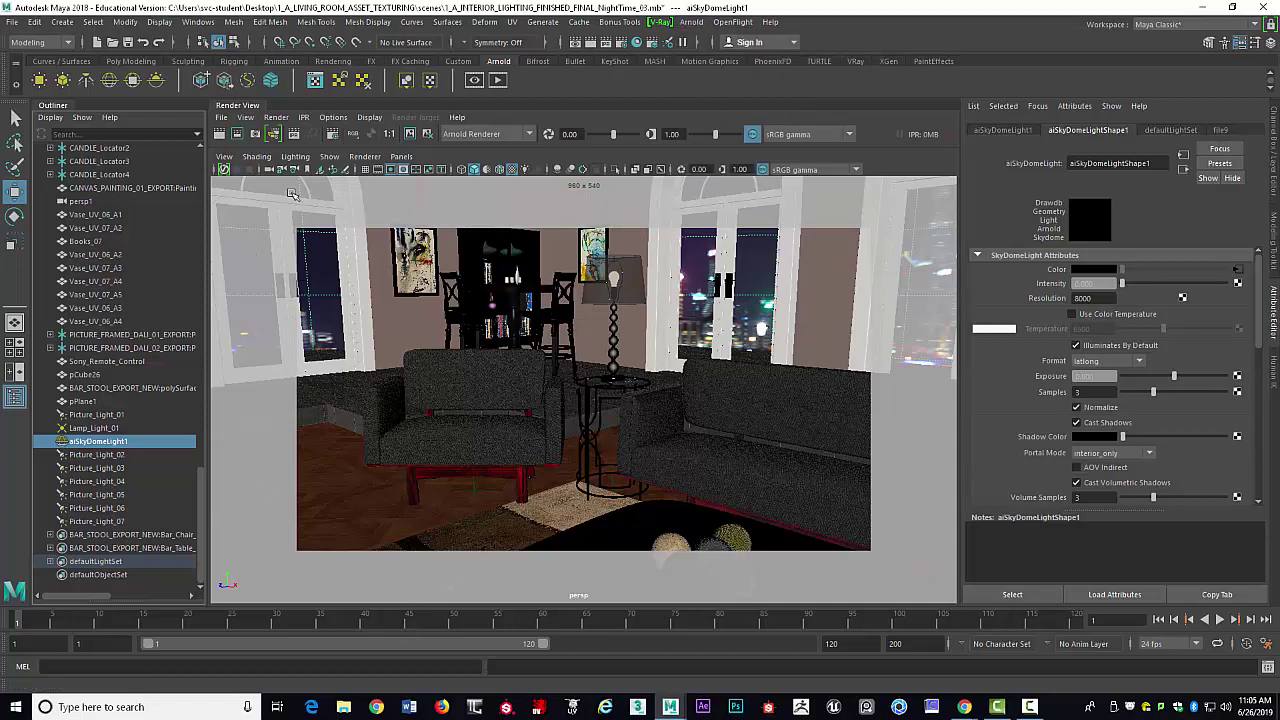
click(236, 110)
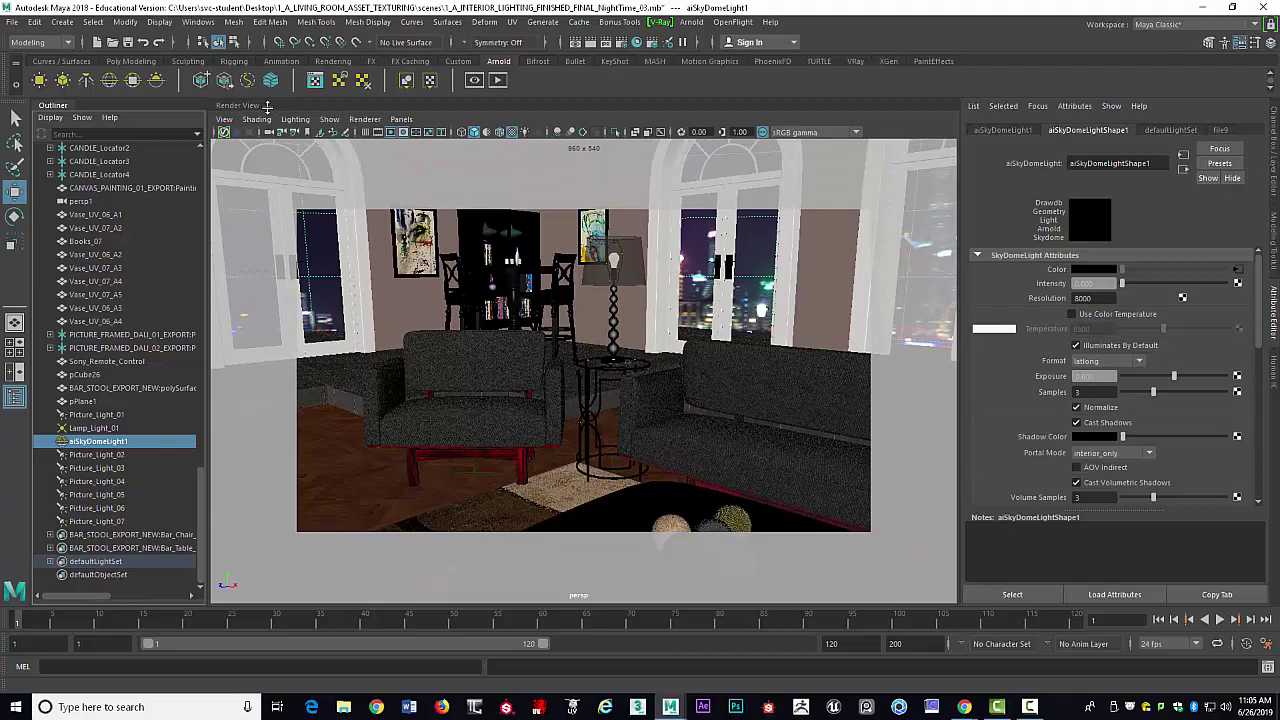
double_click(510, 7)
mouse_move(552, 20)
mouse_down()
mouse_move(922, 294)
mouse_move(425, 2)
mouse_move(547, 18)
mouse_up()
drag(744, 20, 764, 10)
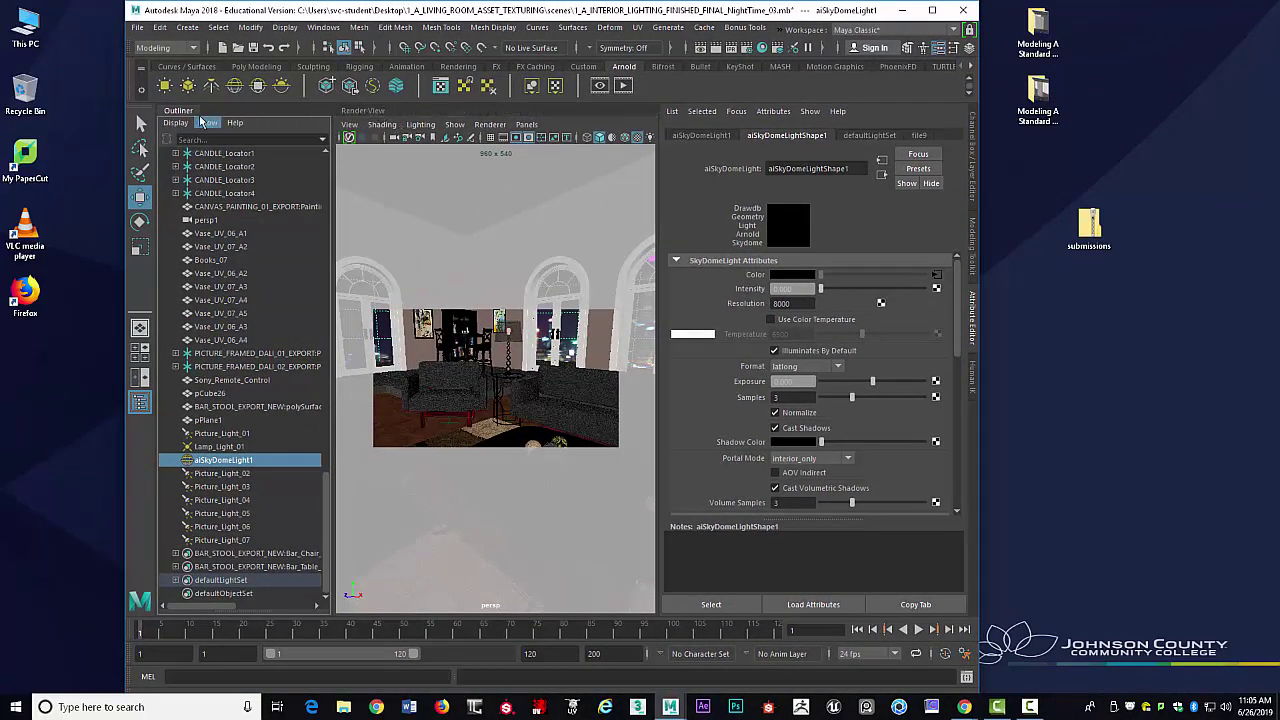
double_click(762, 10)
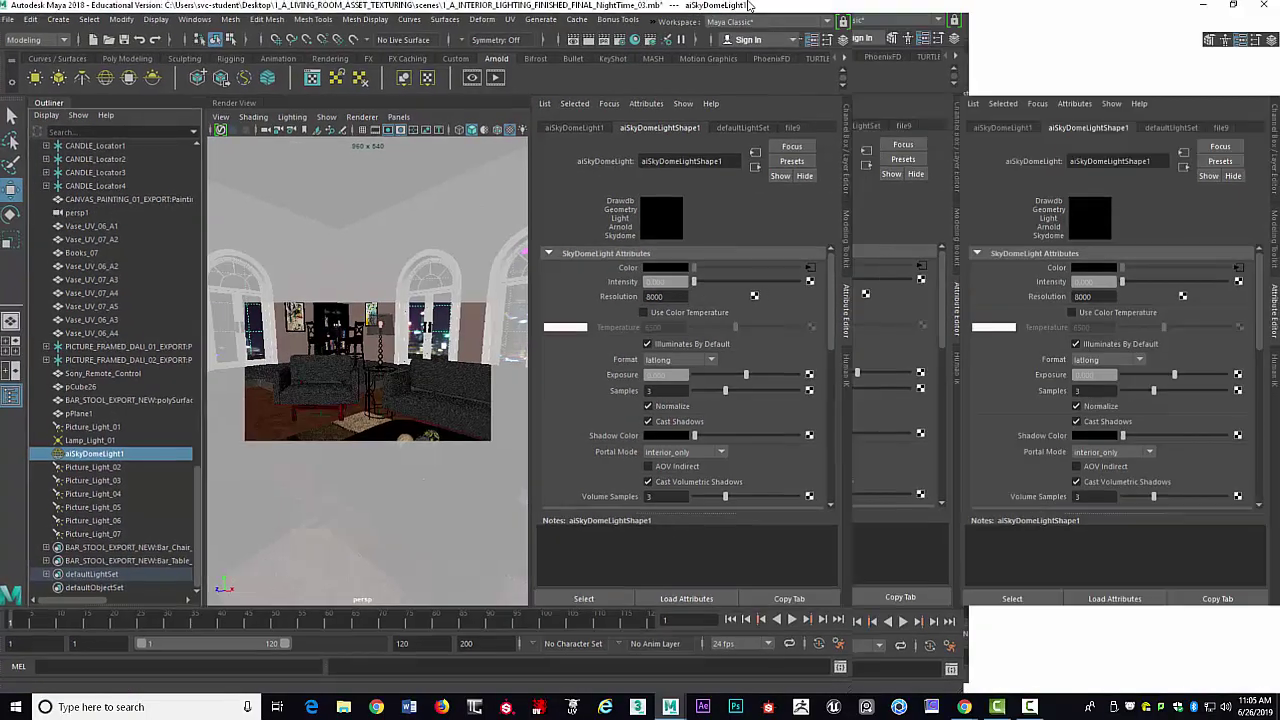
- Select the spotlight hanging above the bar table, between the two picture lights
scroll(614, 258, down, 5)
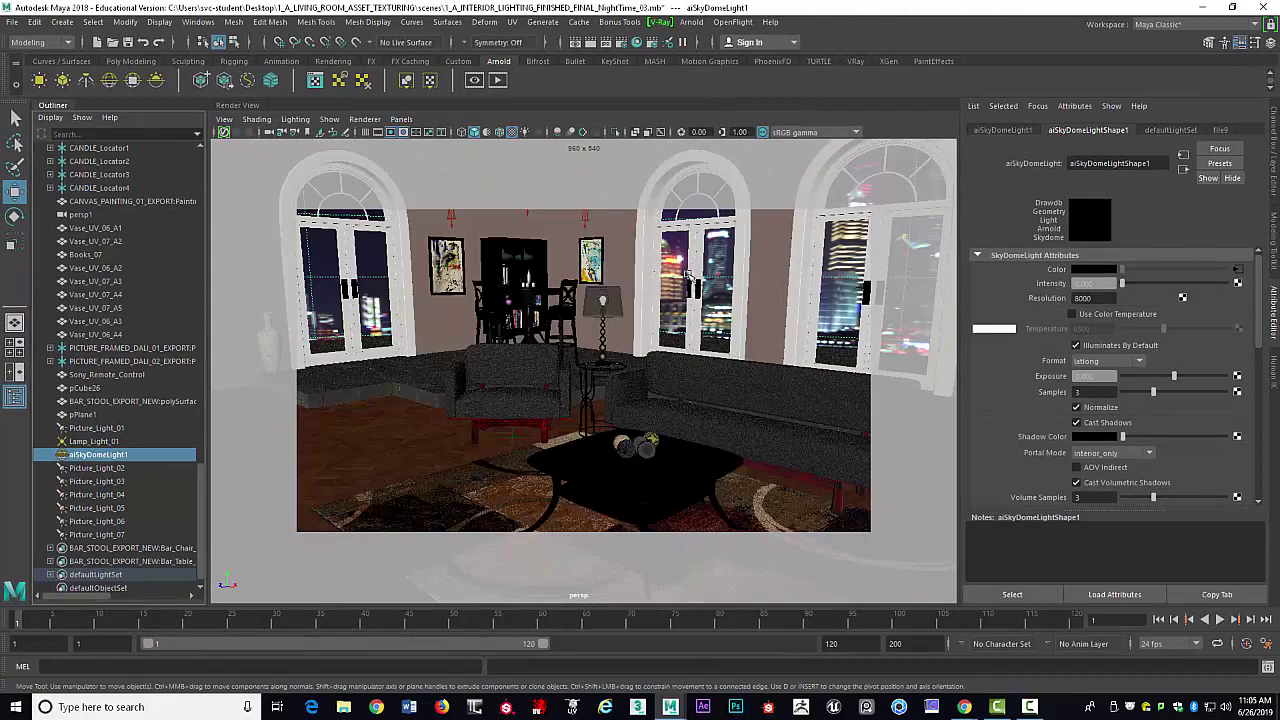
scroll(688, 276, up, 5)
alt+drag(676, 350, 667, 383)
alt+right_drag(667, 383, 714, 420)
alt+drag(714, 420, 600, 316)
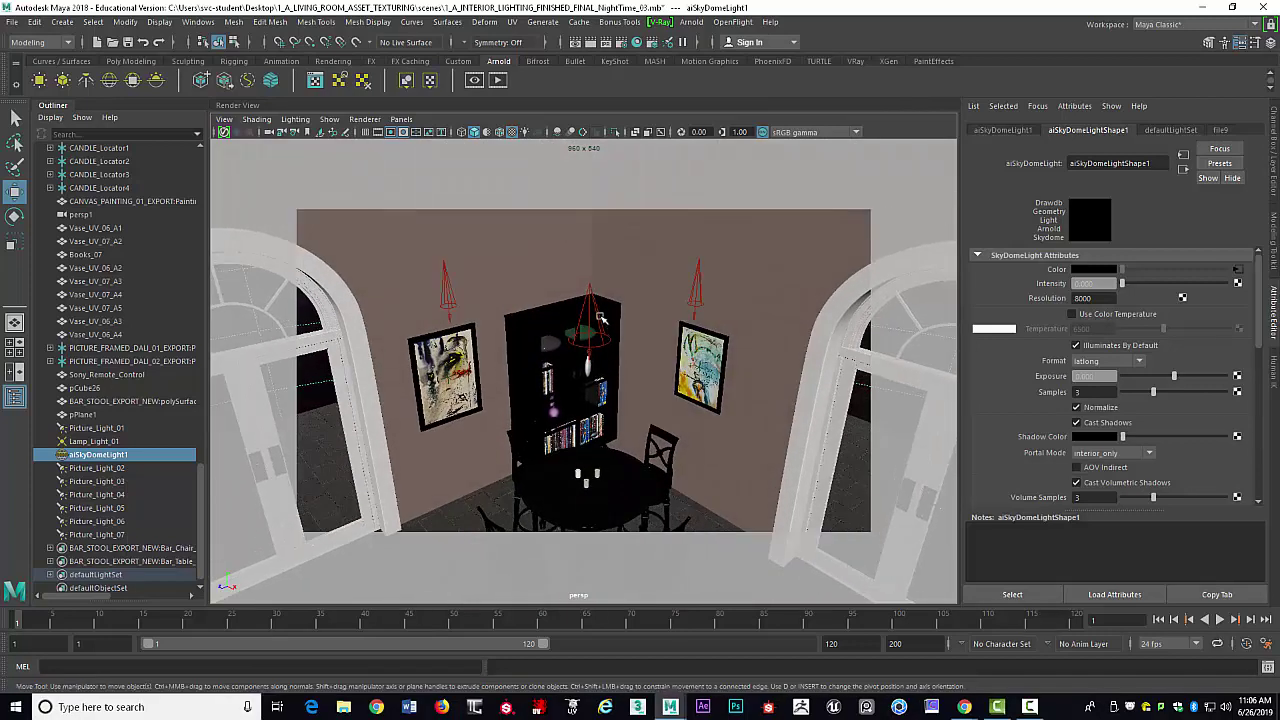
click(600, 316)
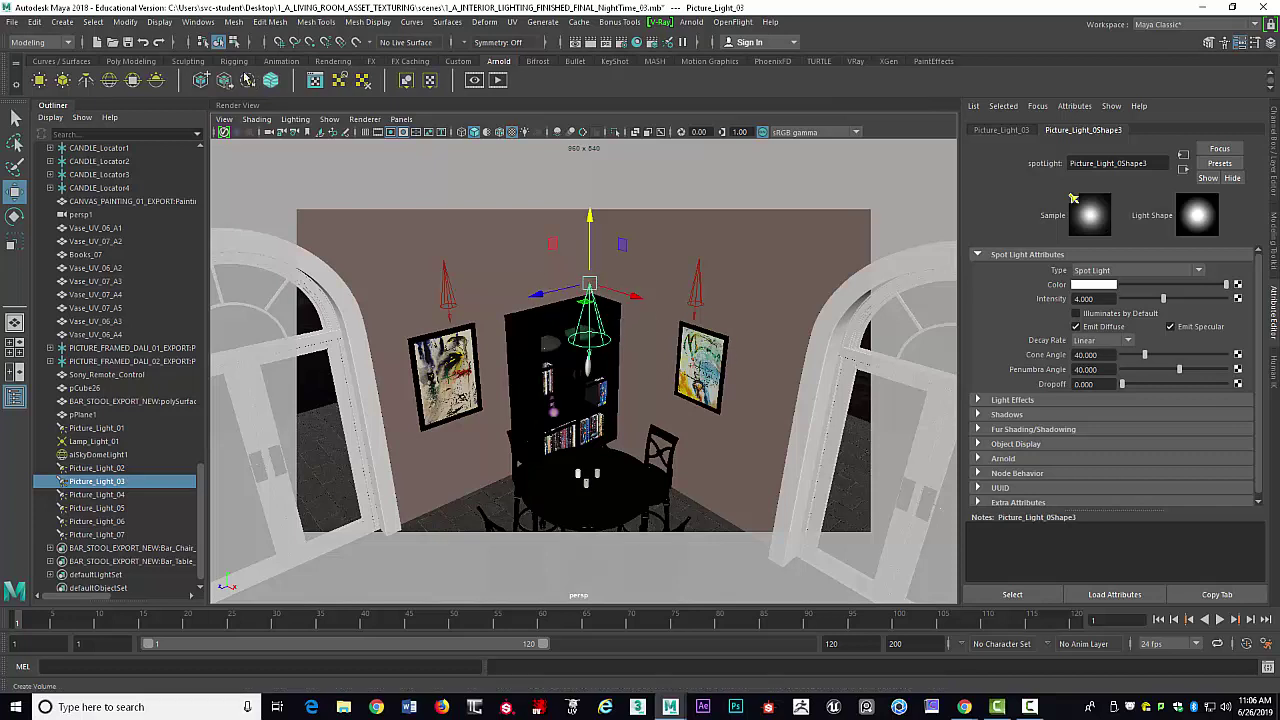
click(63, 24)
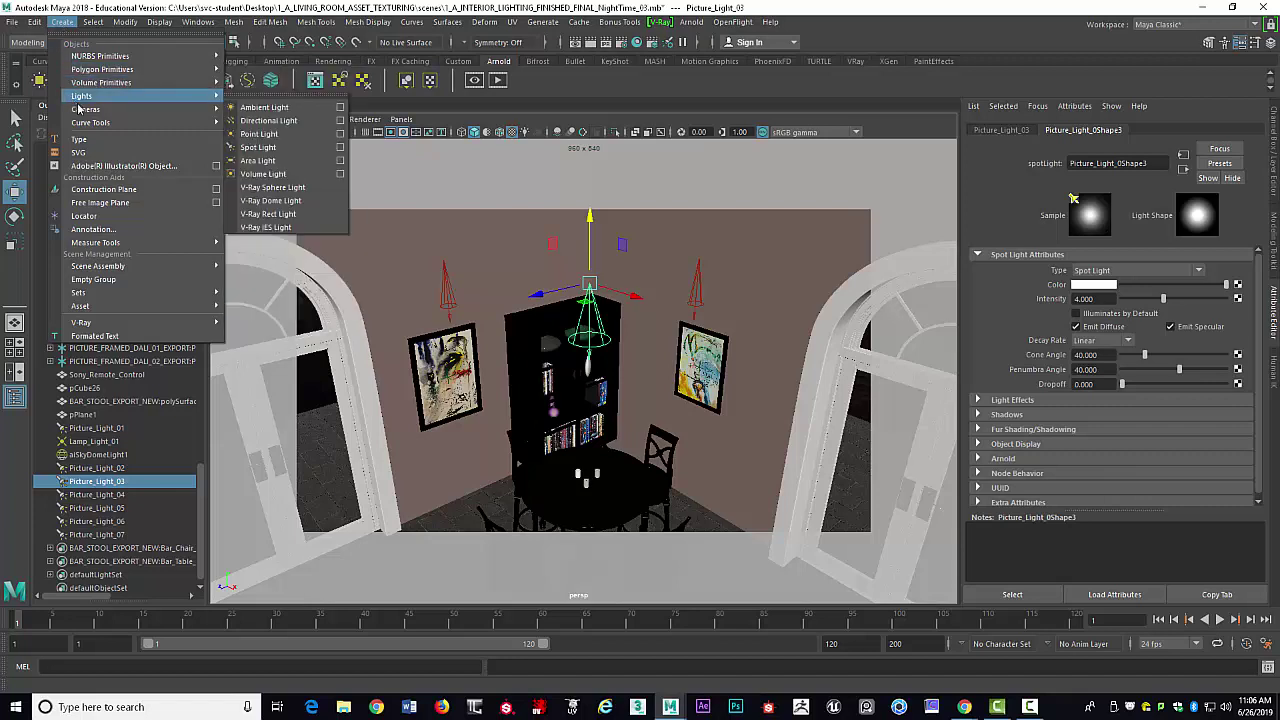
mouse_move(88, 97)
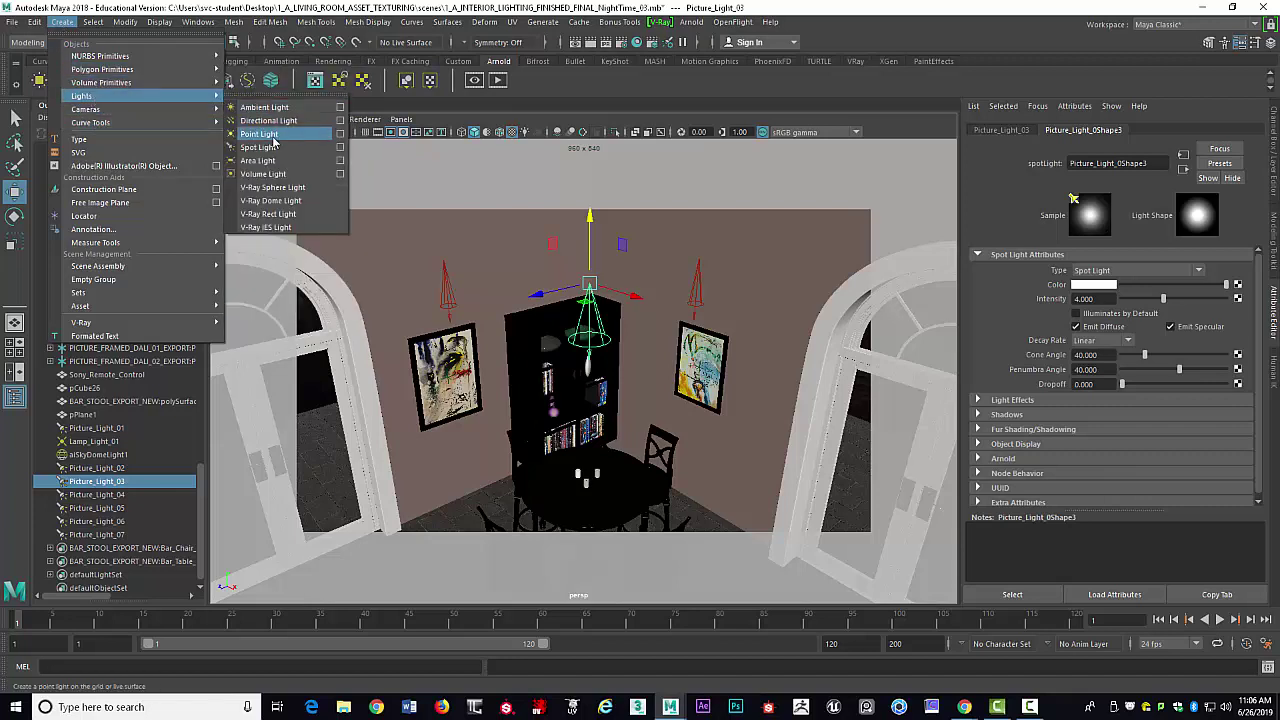
click(315, 22)
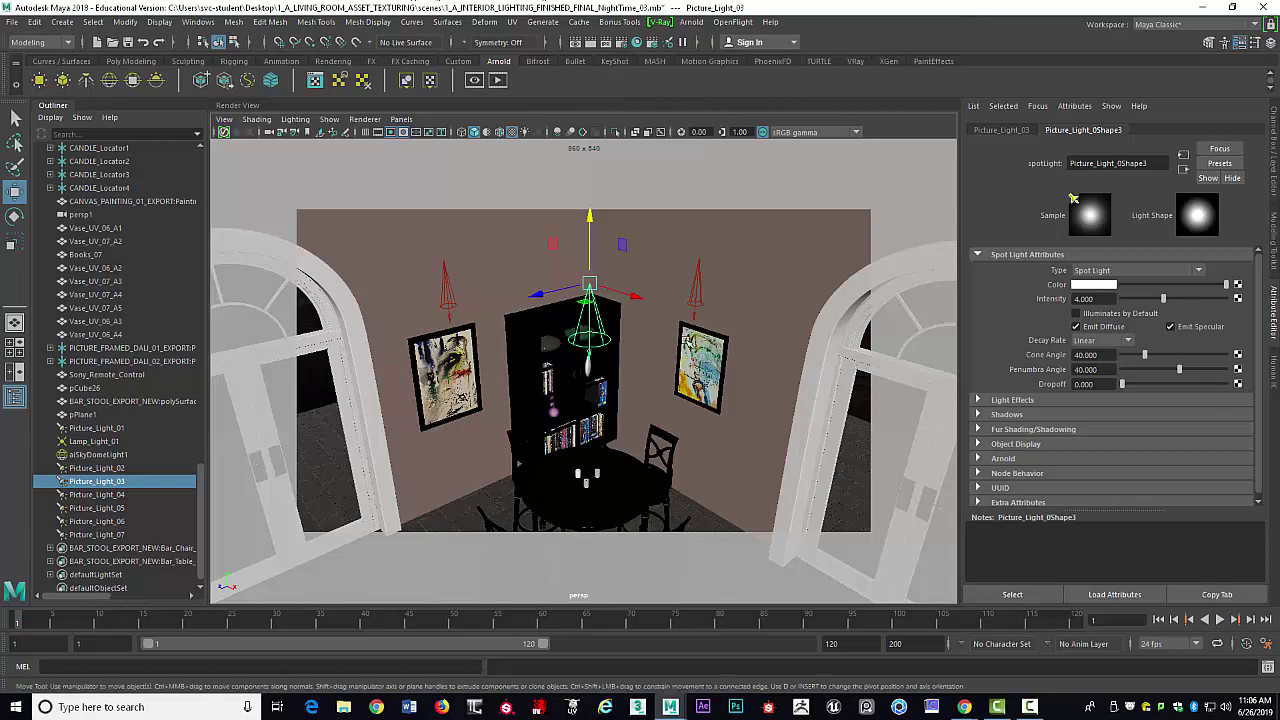
- Inspect the two picture spotlights beside the bar table from the top view
alt+drag(666, 368, 596, 317)
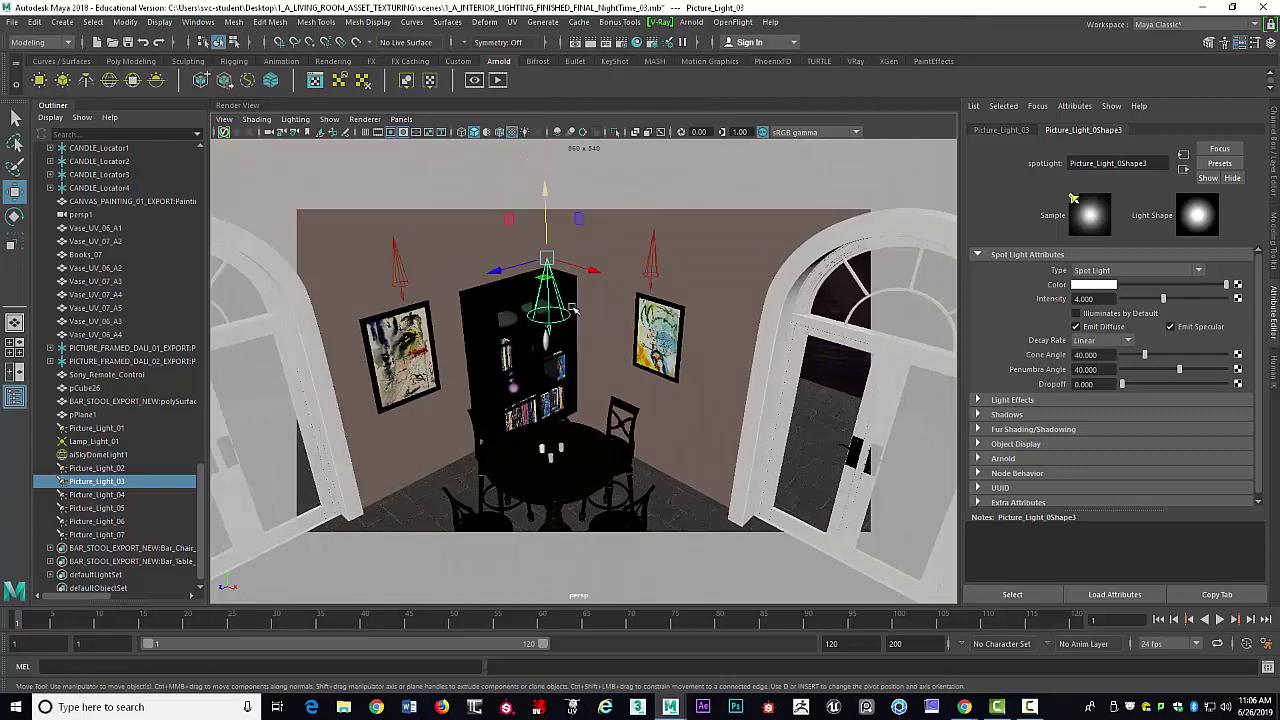
key(space)
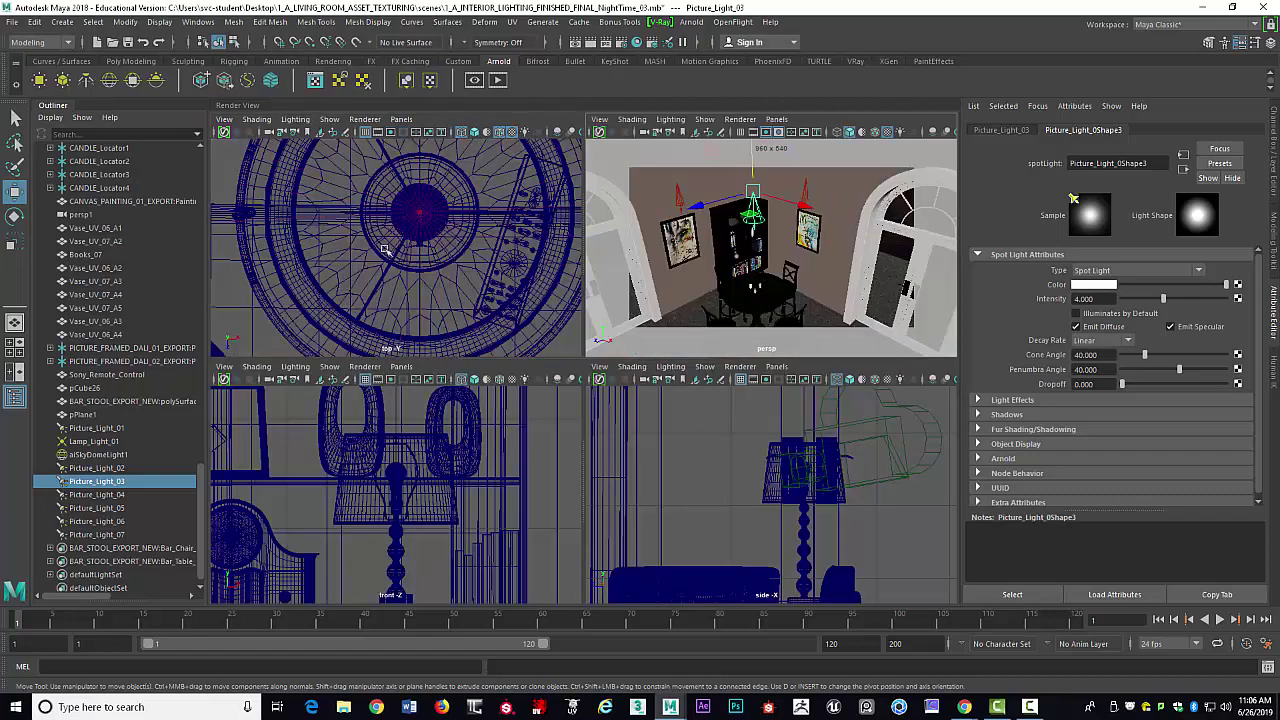
key(space)
alt+middle_drag(565, 272, 700, 380)
scroll(863, 325, up, 3)
scroll(786, 377, down, 2)
scroll(786, 377, up, 3)
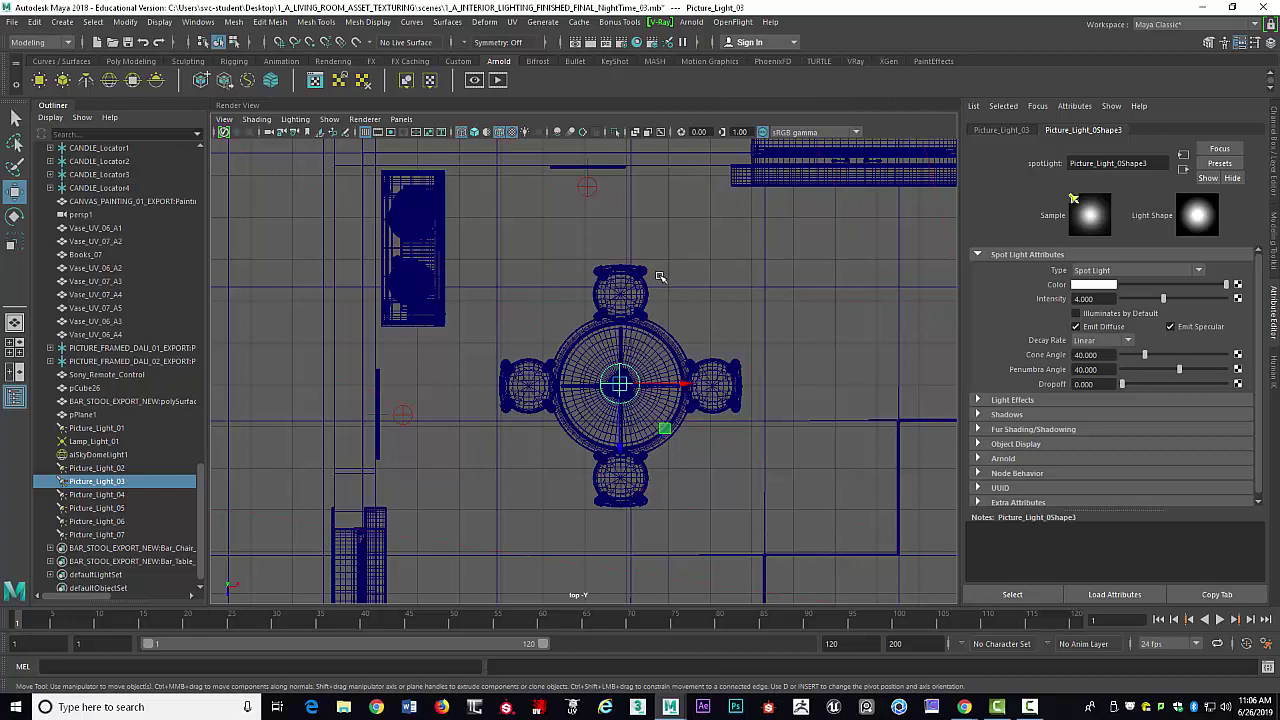
click(588, 188)
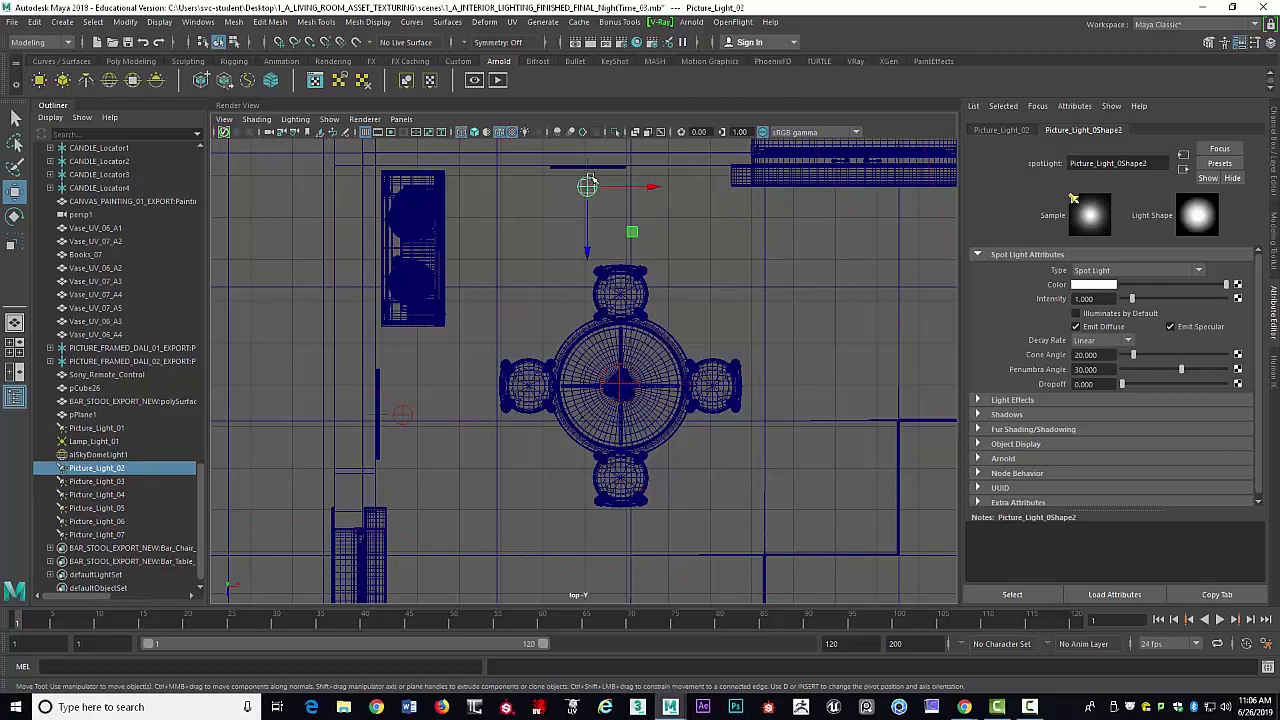
click(402, 414)
- Reselect the spotlight above the bar table and enable Illuminates by Default for it
scroll(811, 384, down, 3)
alt+middle_drag(738, 400, 700, 388)
scroll(745, 328, up, 3)
scroll(745, 328, up, 2)
click(660, 352)
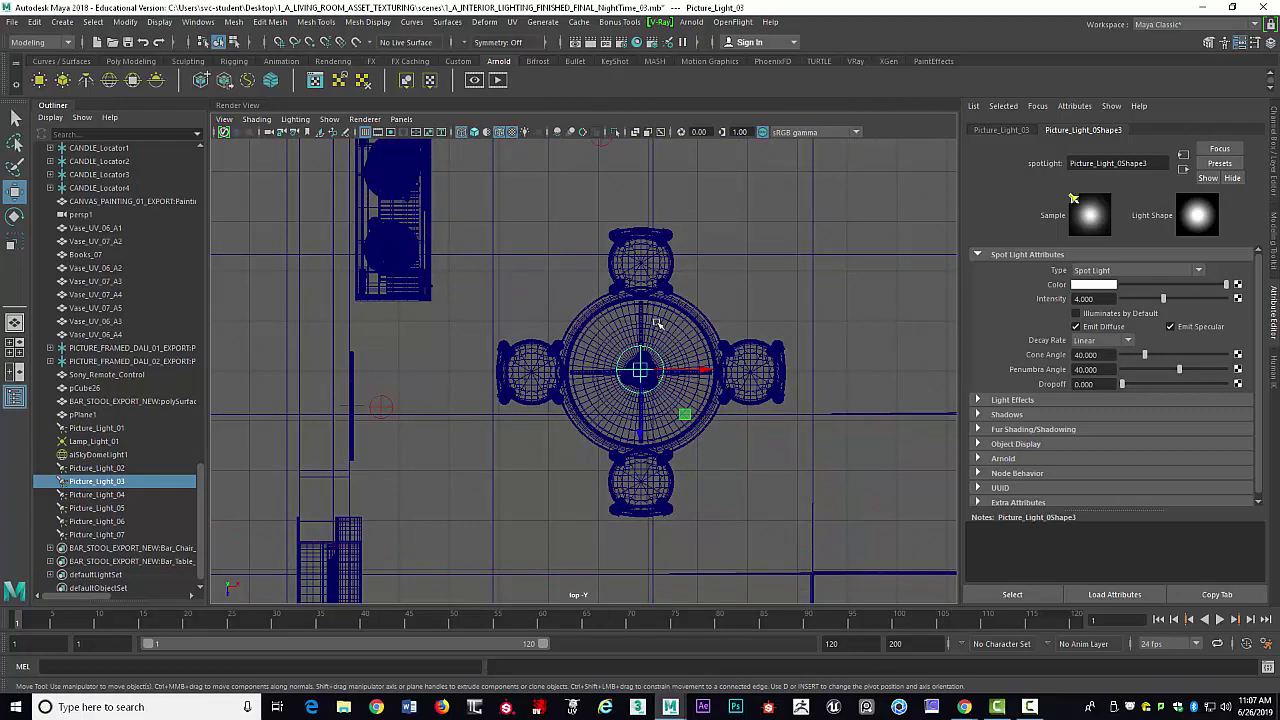
scroll(700, 345, down, 2)
scroll(720, 360, up, 2)
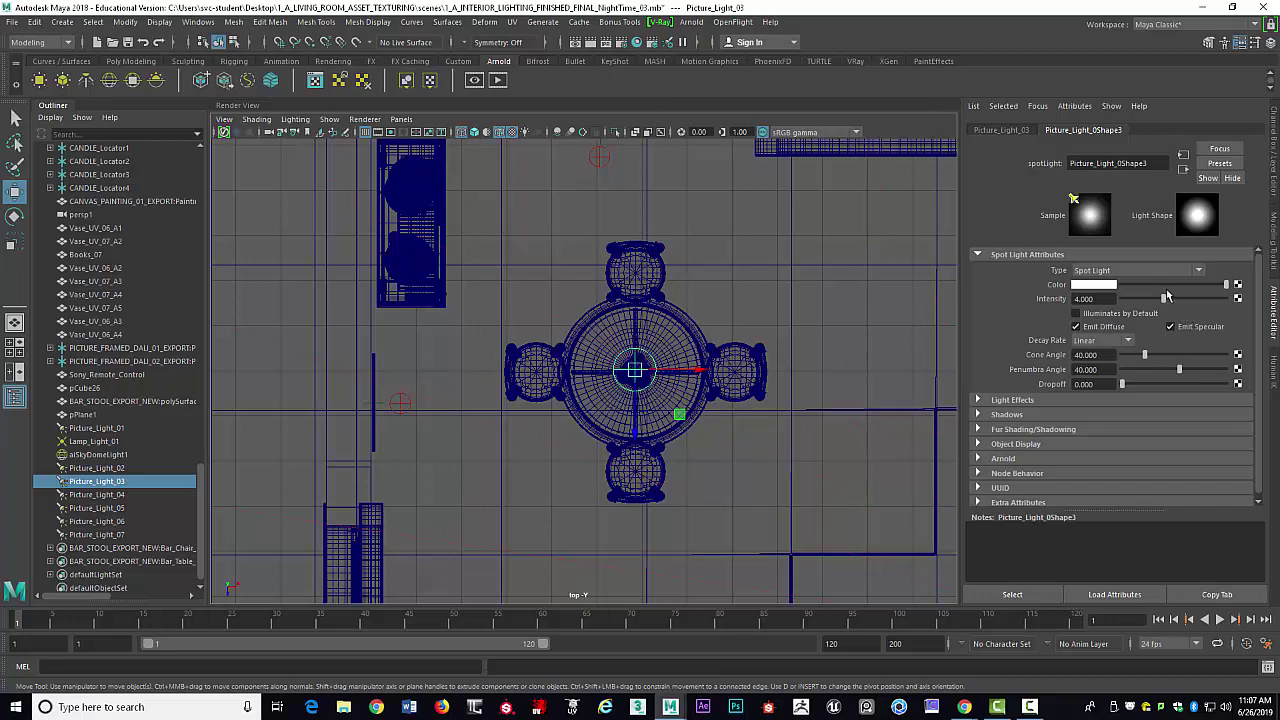
click(1076, 313)
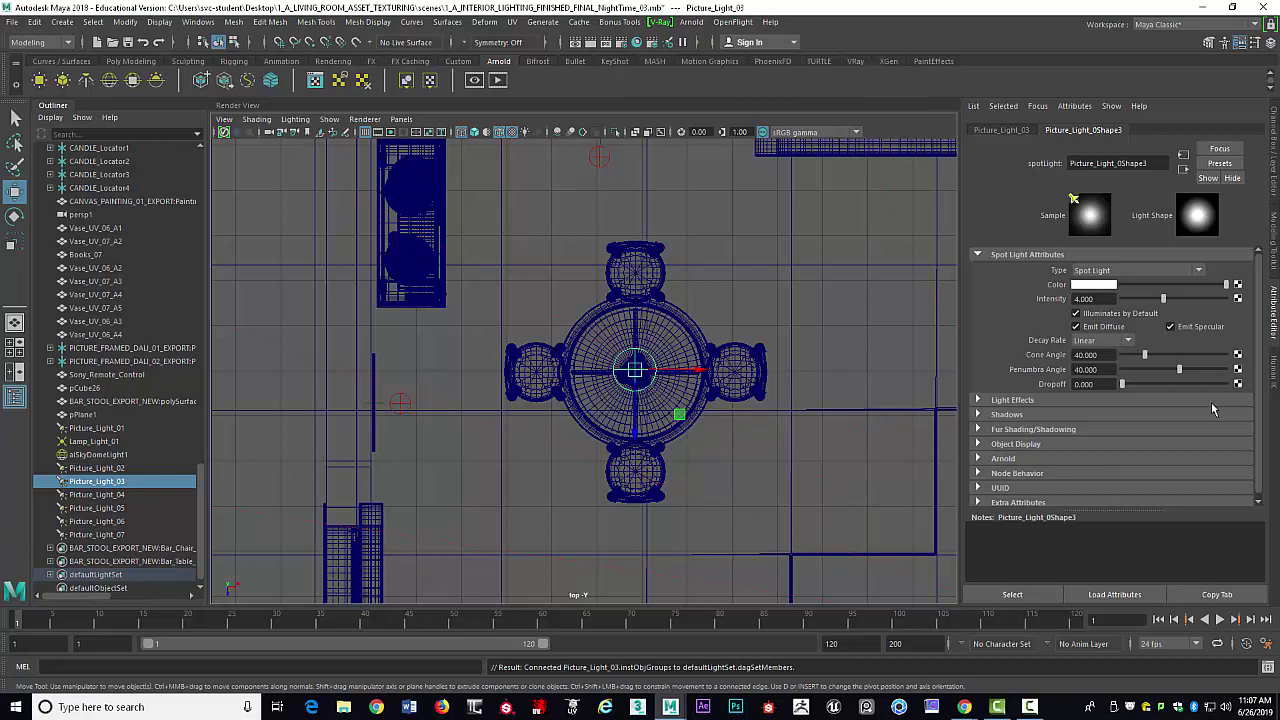
- Try a Penumbra Angle of 0 on the bar table spotlight, then restore it to 40
click(1087, 355)
key(Tab)
key(shift+Tab)
key(Tab)
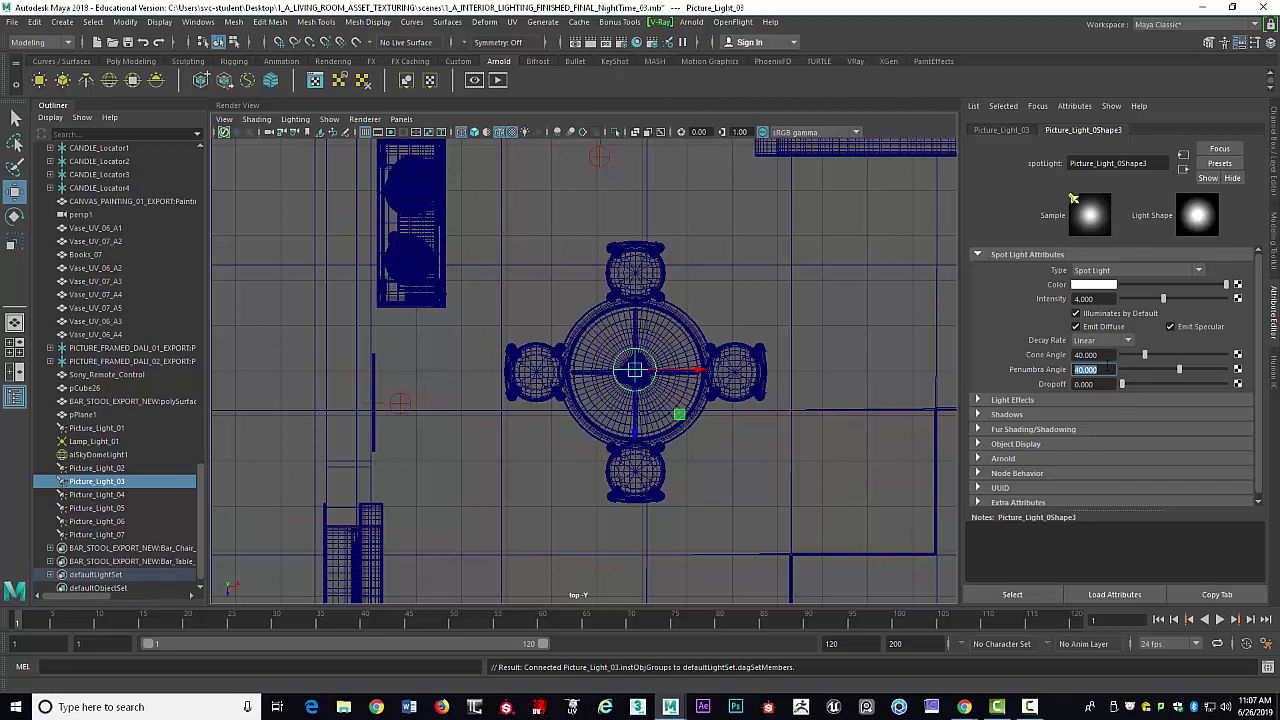
text(0)
key(Return)
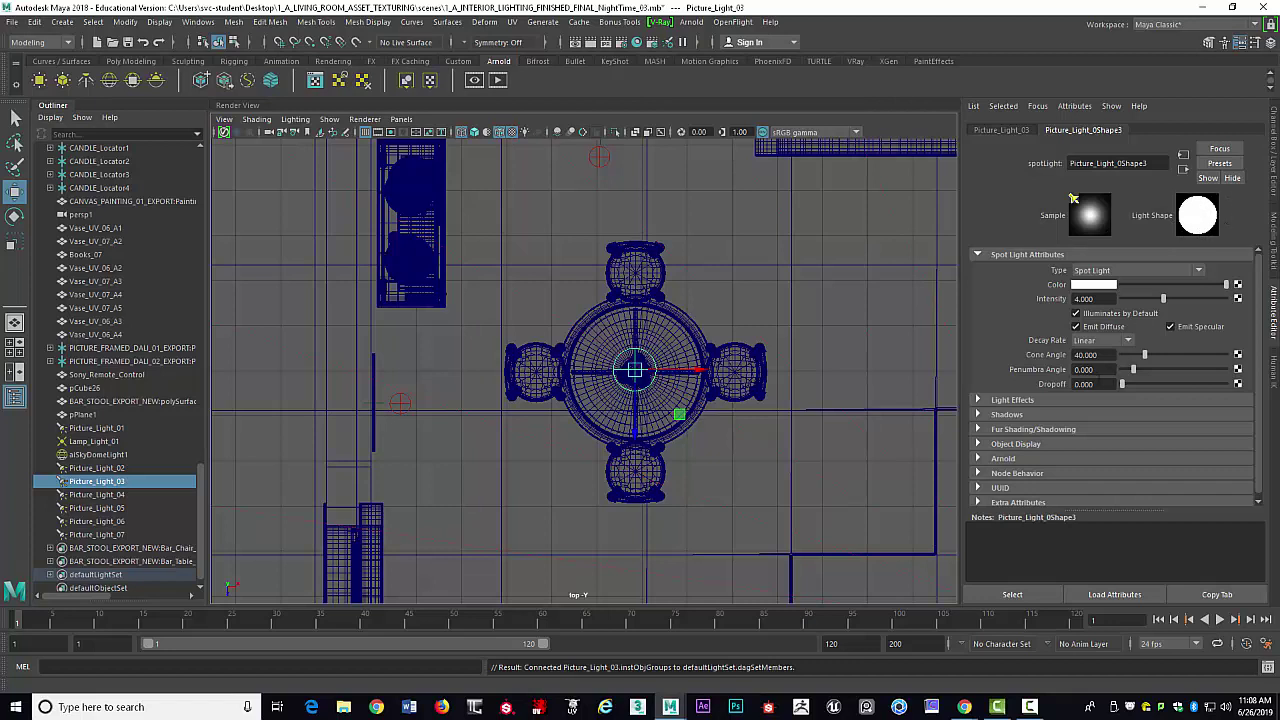
click(1100, 369)
text(40)
key(Return)
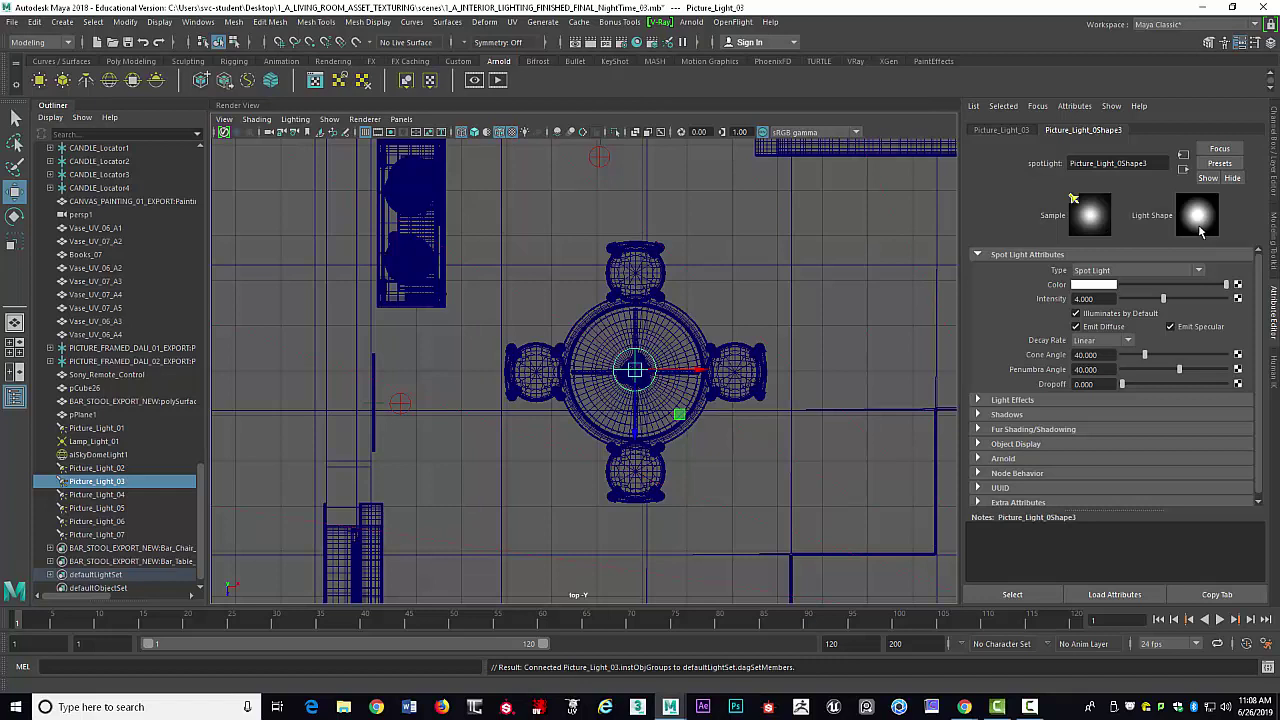
- Try an Intensity of 8 on the bar table spotlight and switch it back to 4 for comparison
double_click(1108, 298)
text(8)
key(Return)
text(4)
key(Return)
text(8)
key(Return)
- Try No Decay as the spotlight's Decay Rate, then return it to Linear
click(1129, 344)
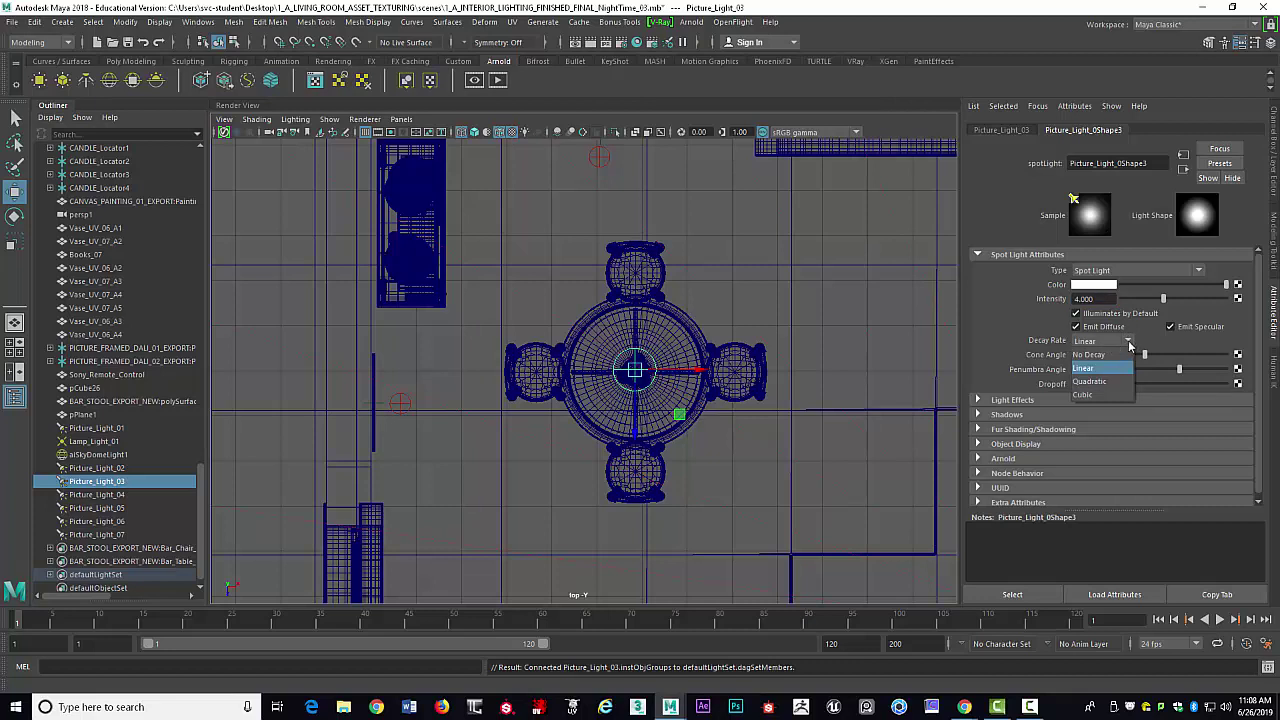
click(1112, 355)
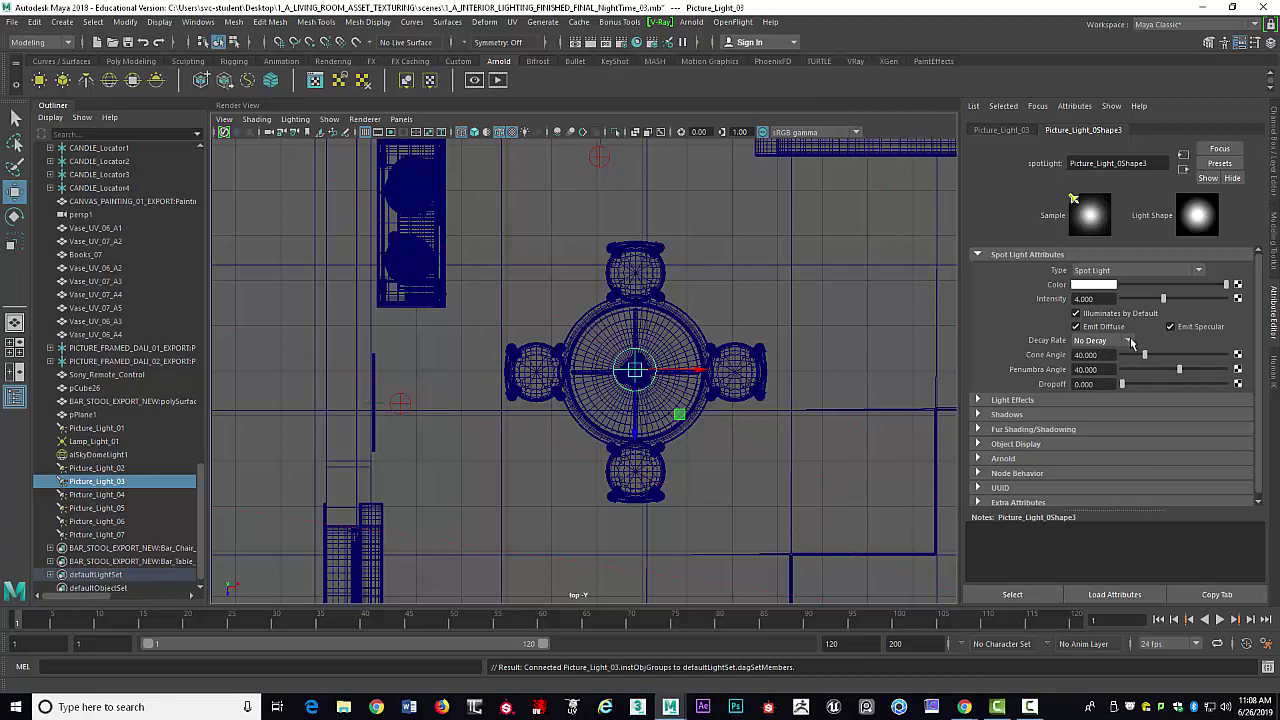
click(1130, 340)
click(1116, 369)
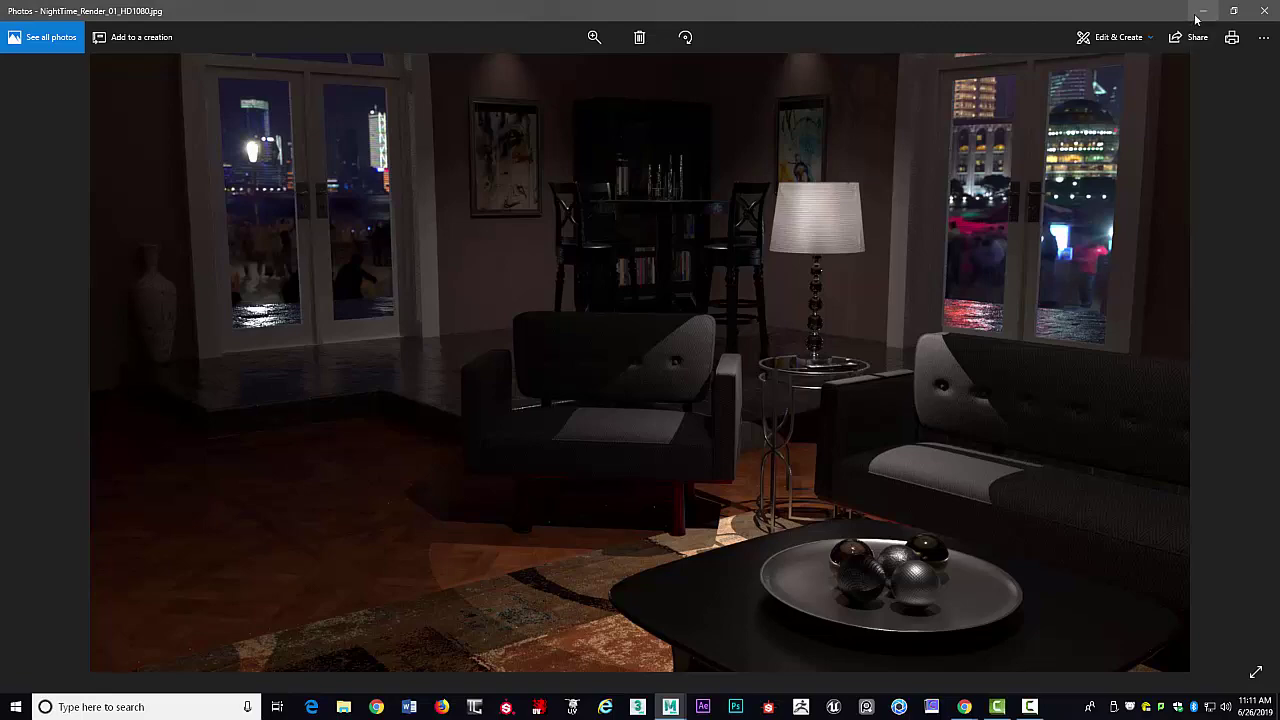
- Close the night-time render image and bring up the spotlight's Arnold attributes
key(alt+F4)
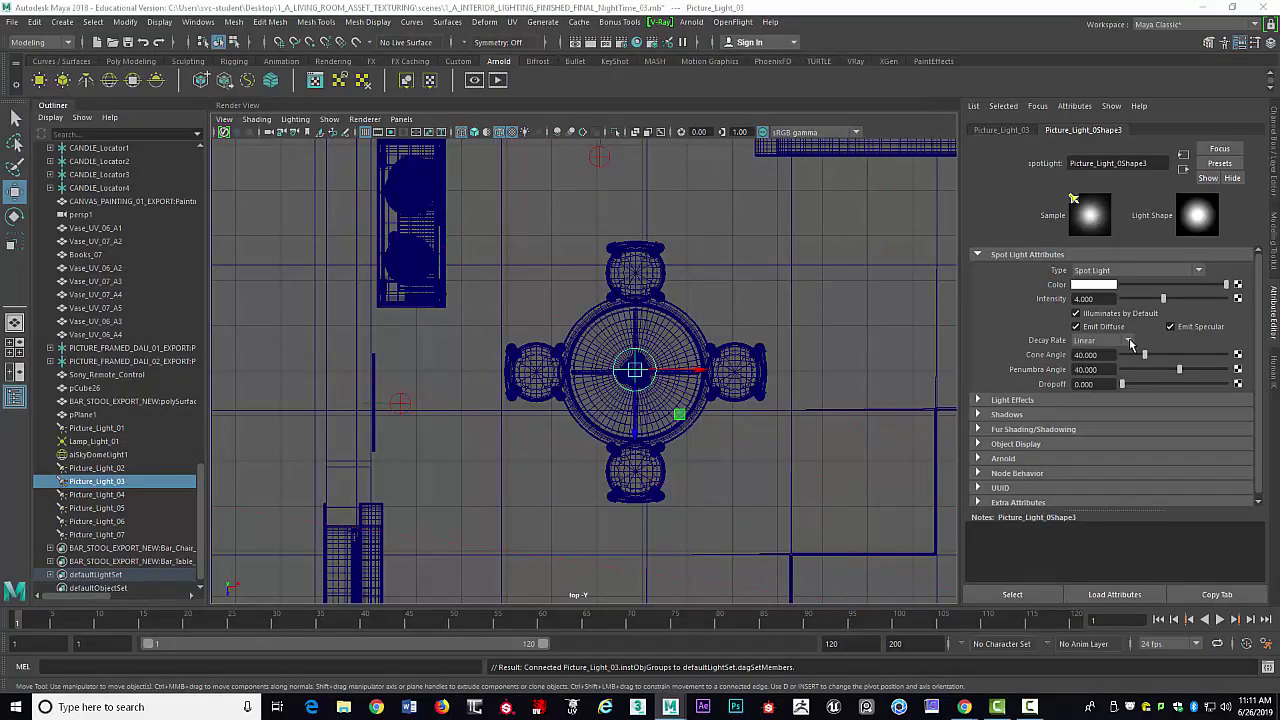
scroll(1050, 410, down, 1)
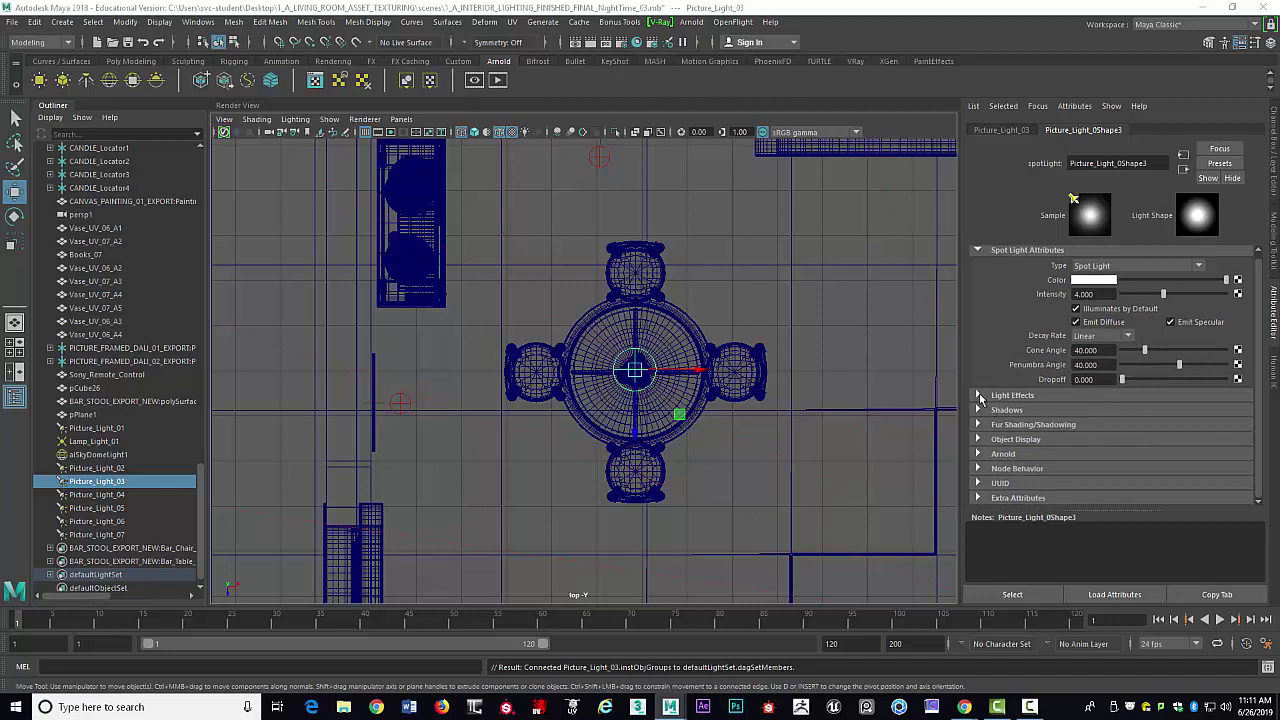
click(977, 454)
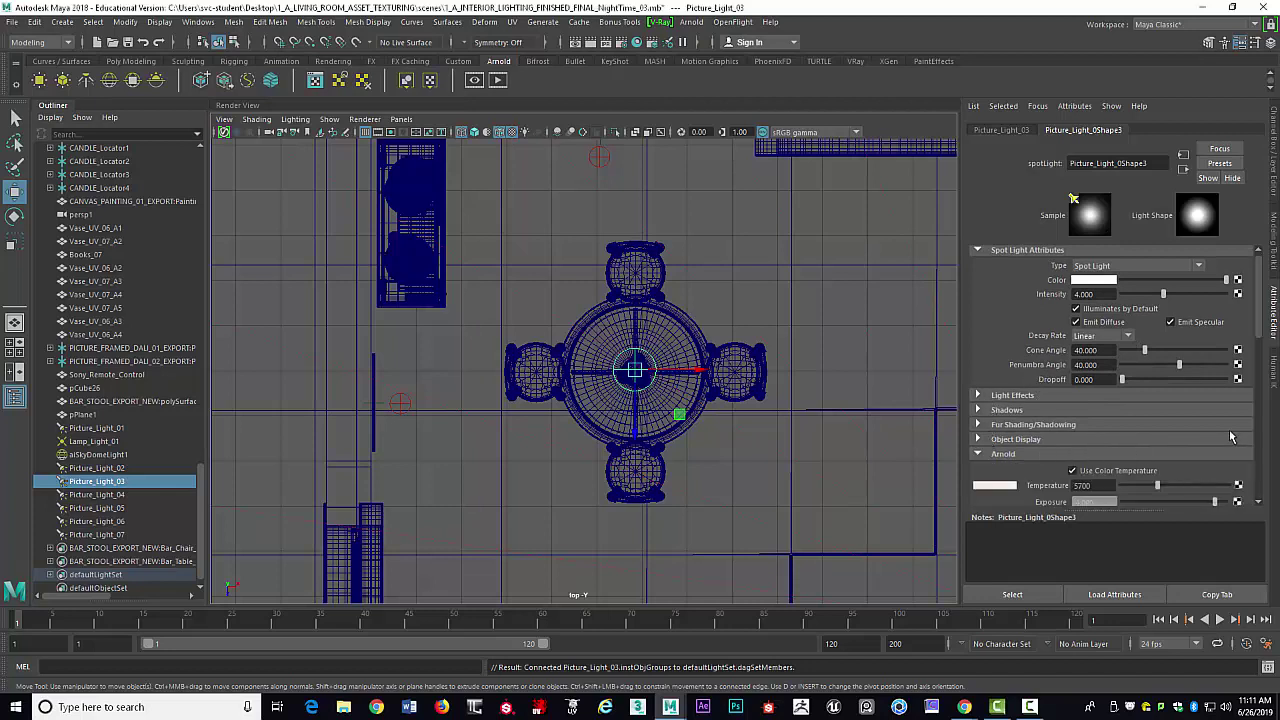
scroll(1231, 437, down, 5)
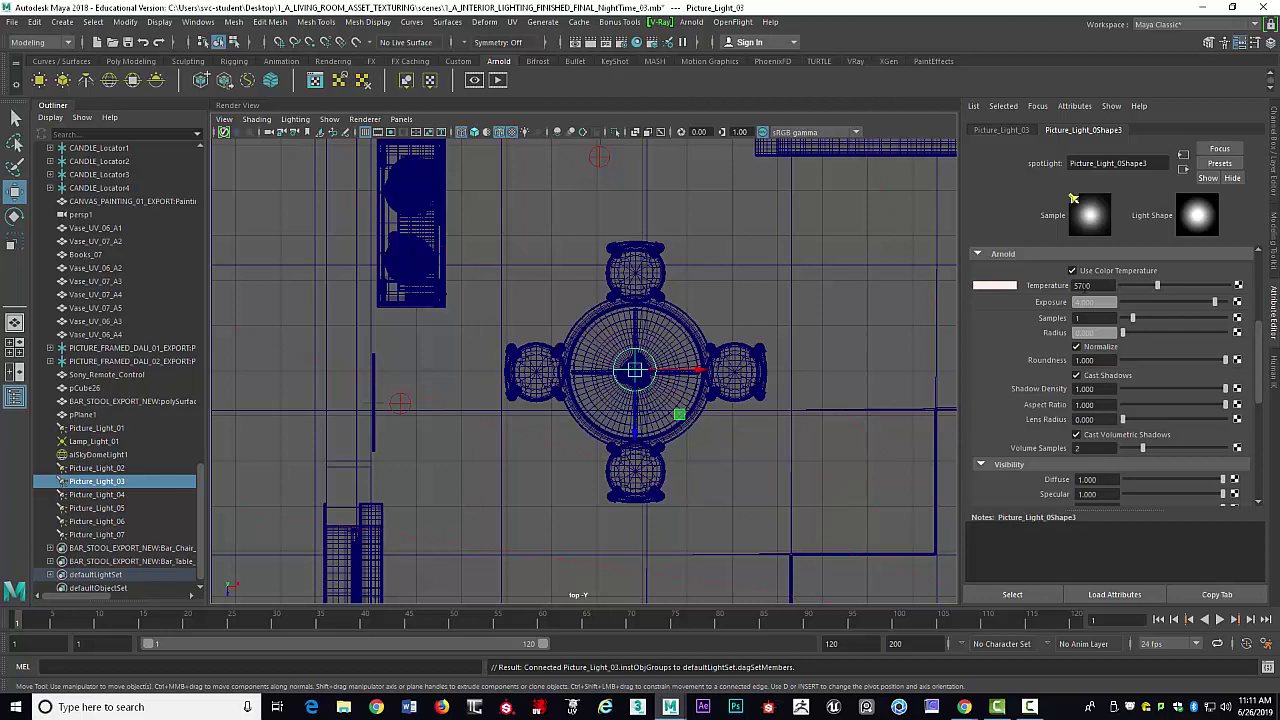
- Review the spotlight's Arnold settings for Exposure, Samples, Radius and Roundness
click(1099, 302)
click(1091, 318)
click(1109, 332)
text(1)
key(Return)
click(1091, 318)
click(1078, 318)
double_click(1106, 360)
scroll(1130, 421, up, 2)
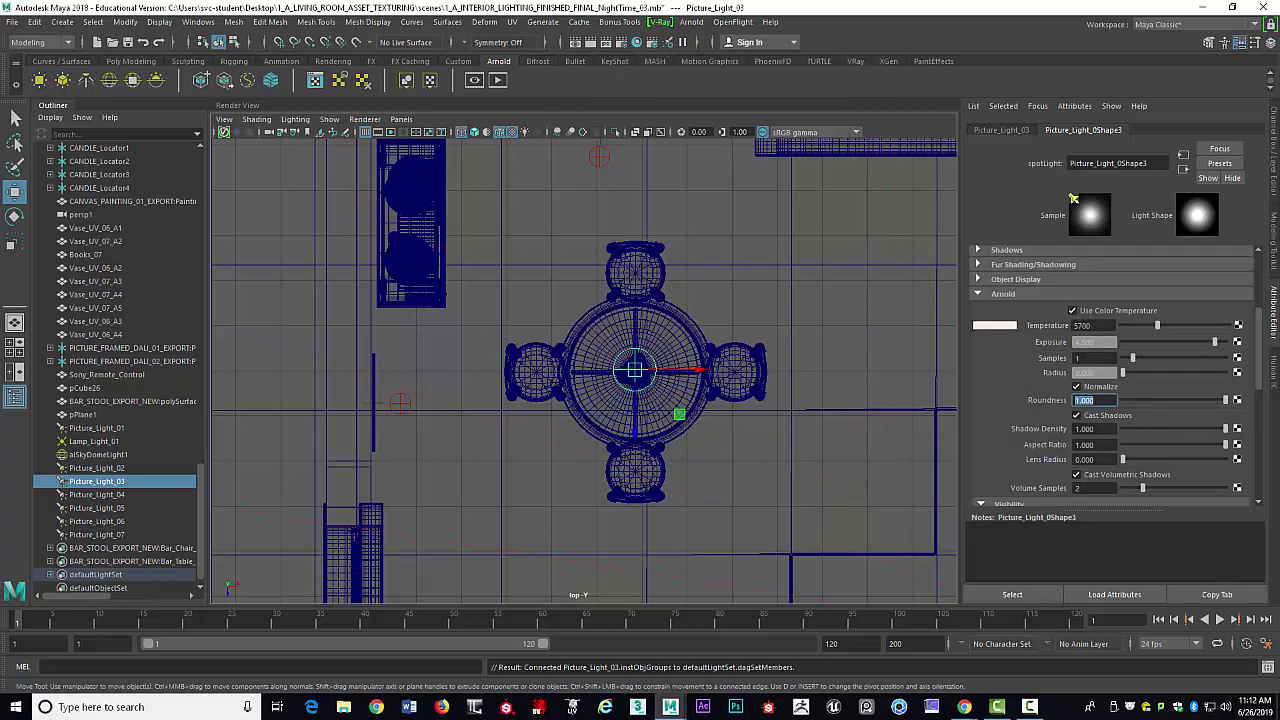
- Deselect the light, maximize the perspective view and switch it to the Night_Time_Cool camera bookmark
click(841, 289)
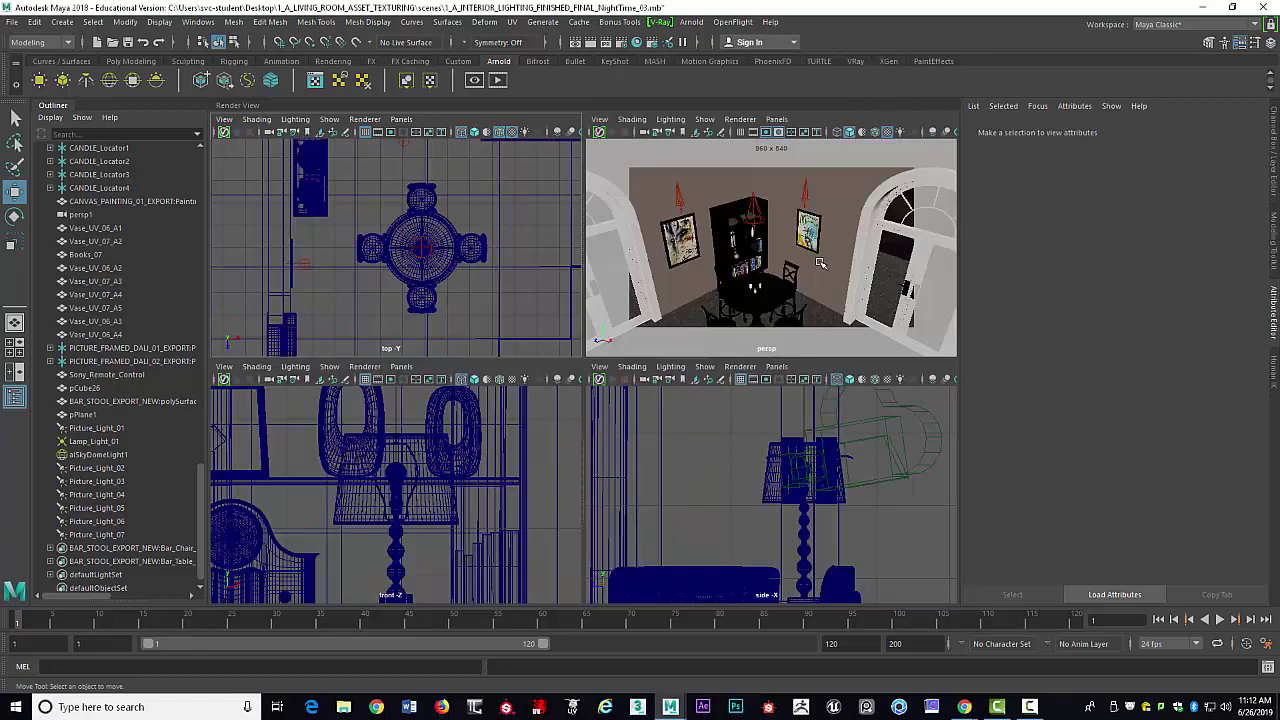
key(space)
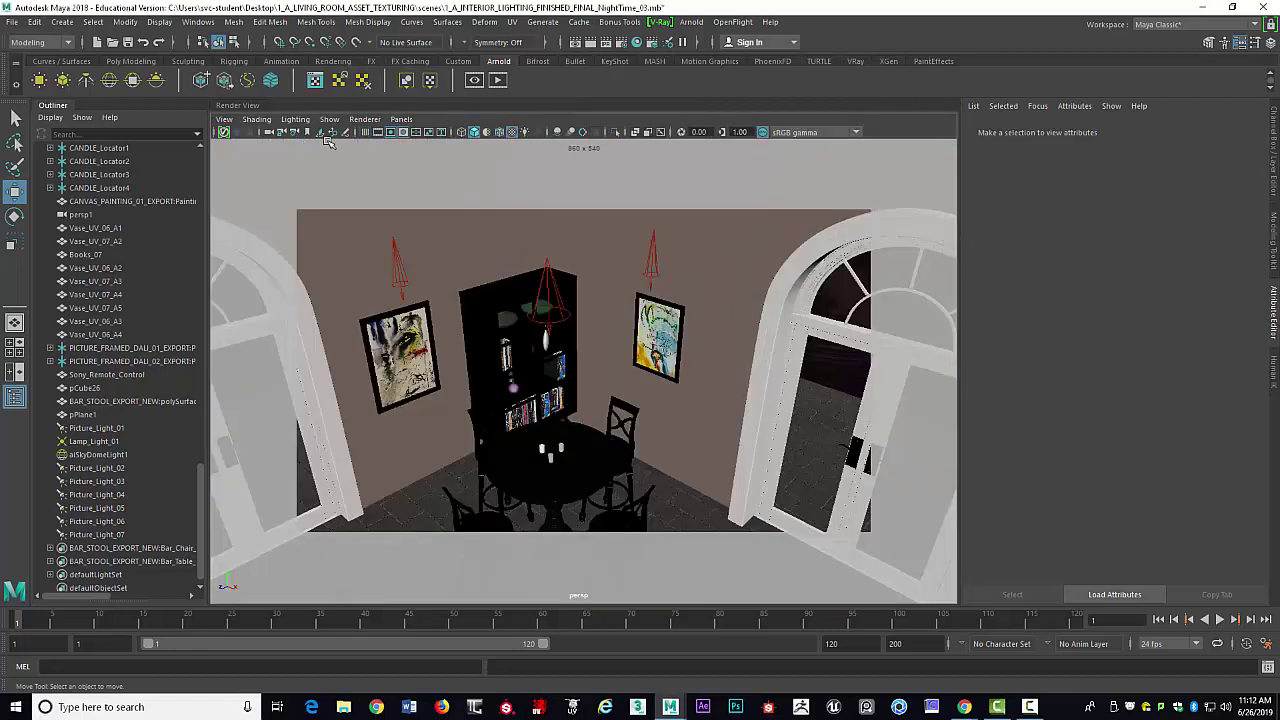
click(224, 119)
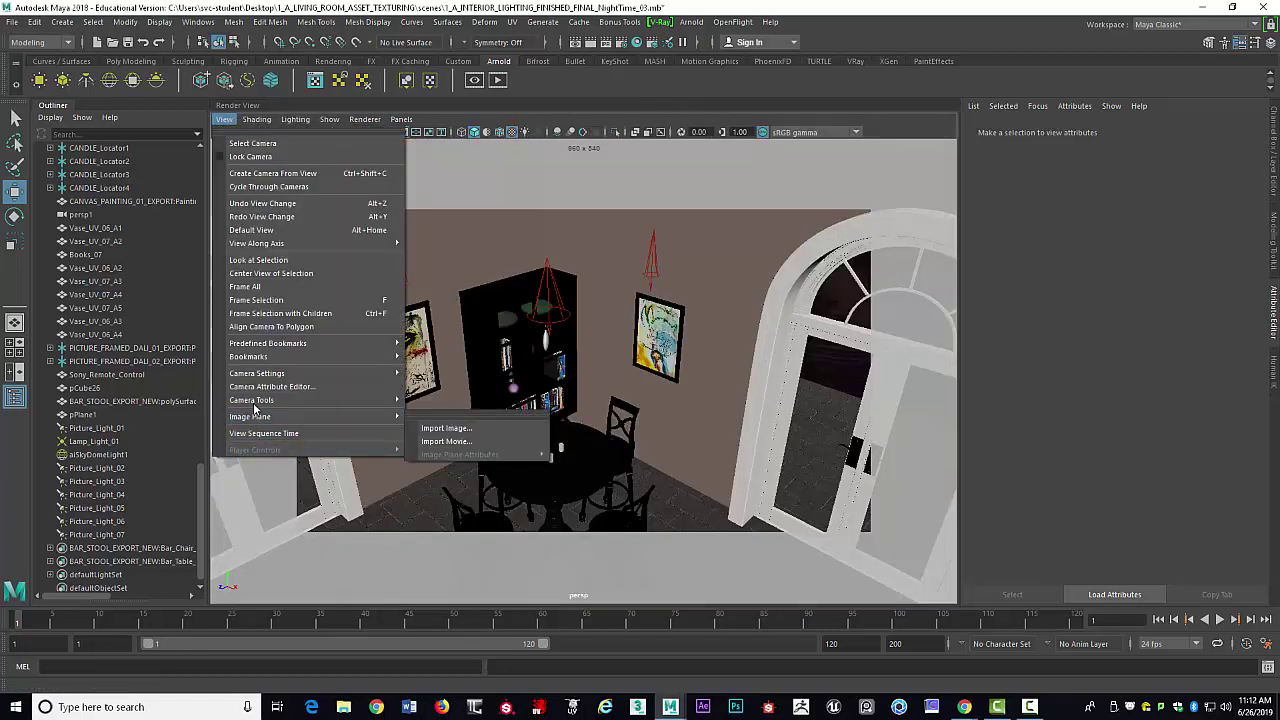
mouse_move(300, 356)
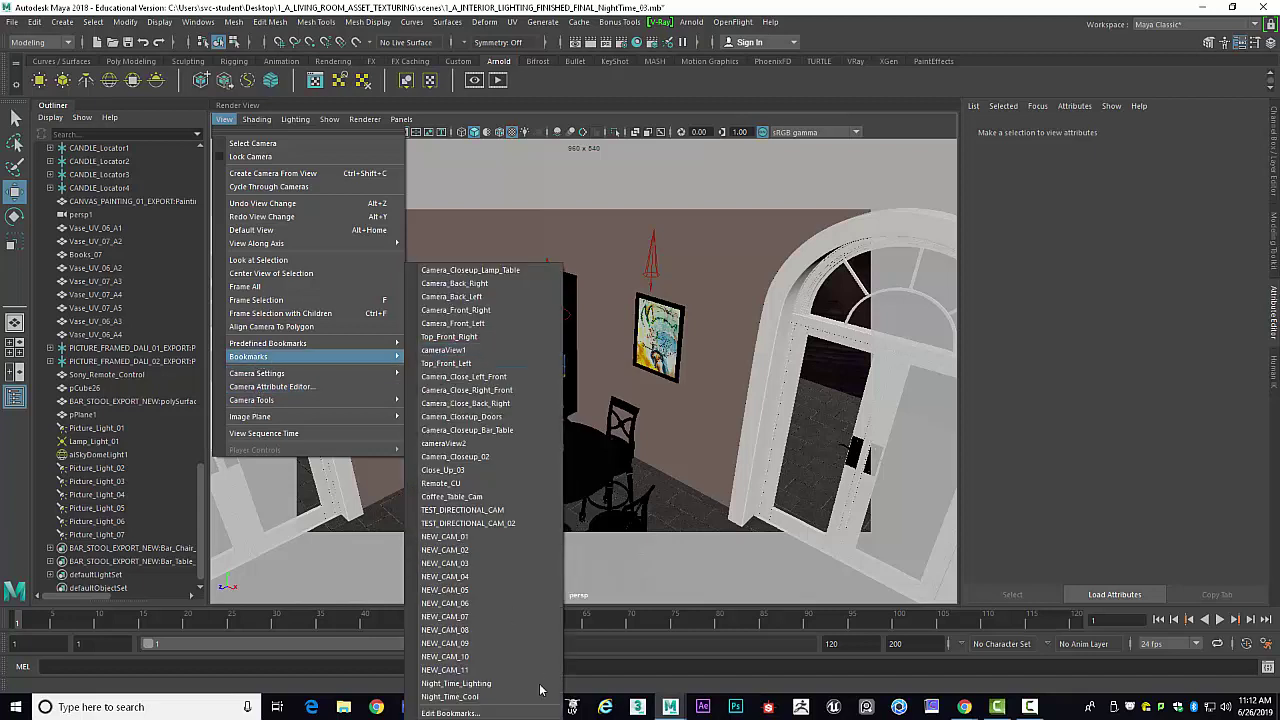
click(469, 697)
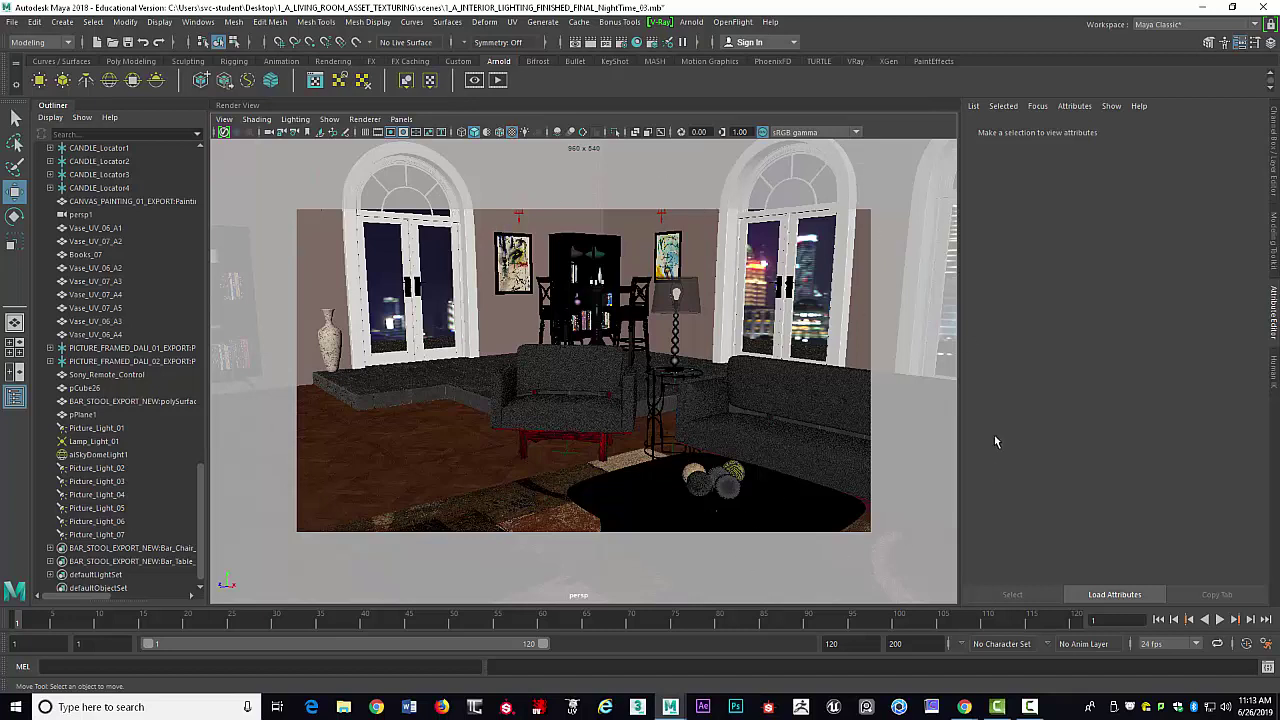
- Save the current perspective view as a new camera bookmark named Favorite_Cam_01
click(224, 120)
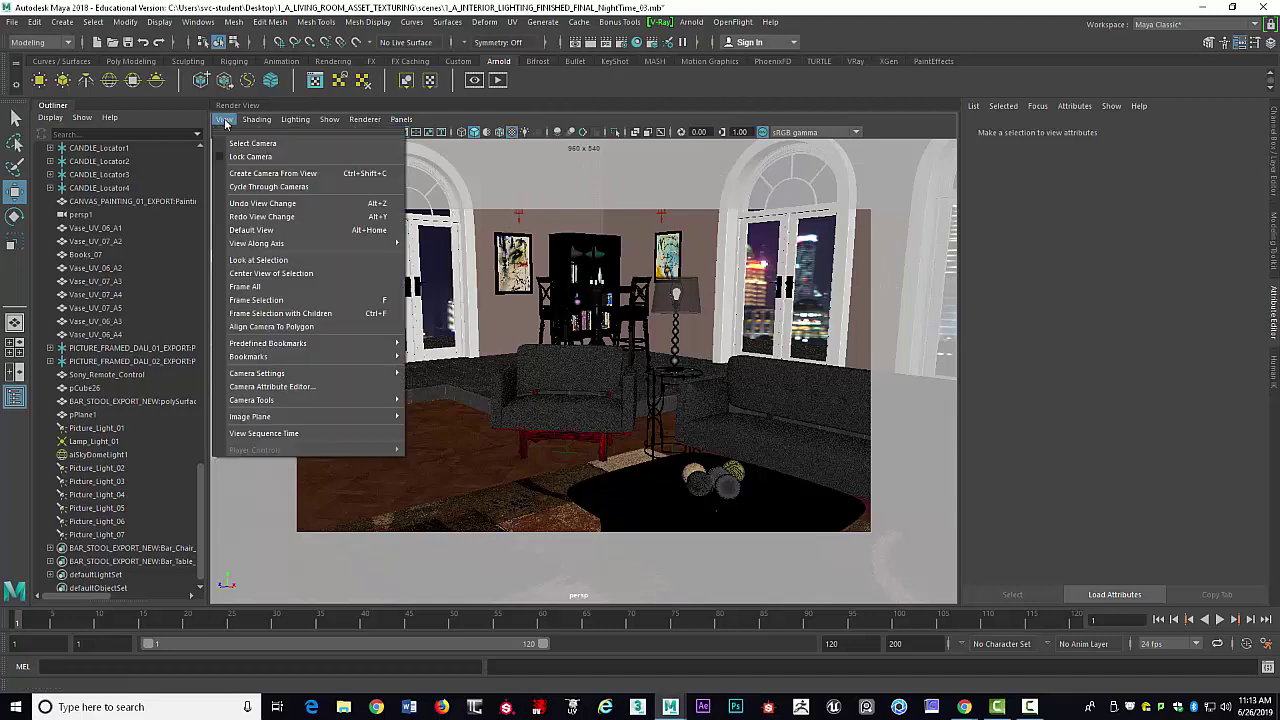
mouse_move(278, 359)
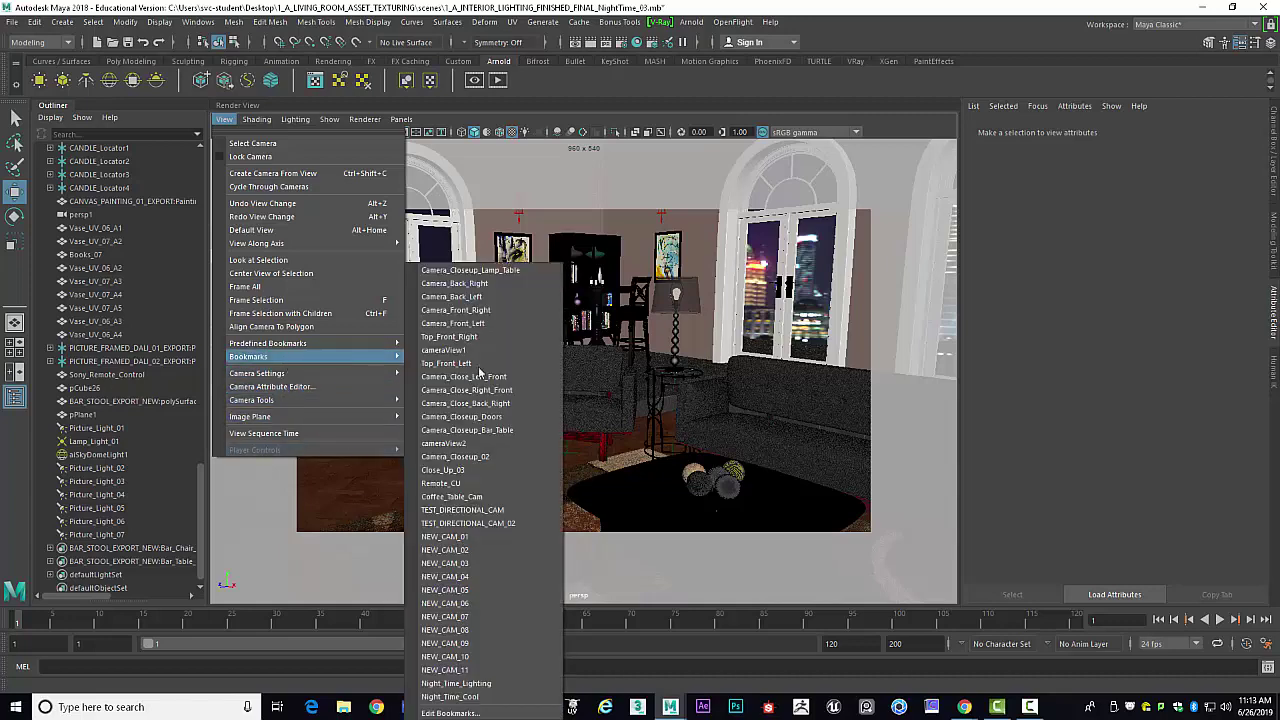
click(470, 713)
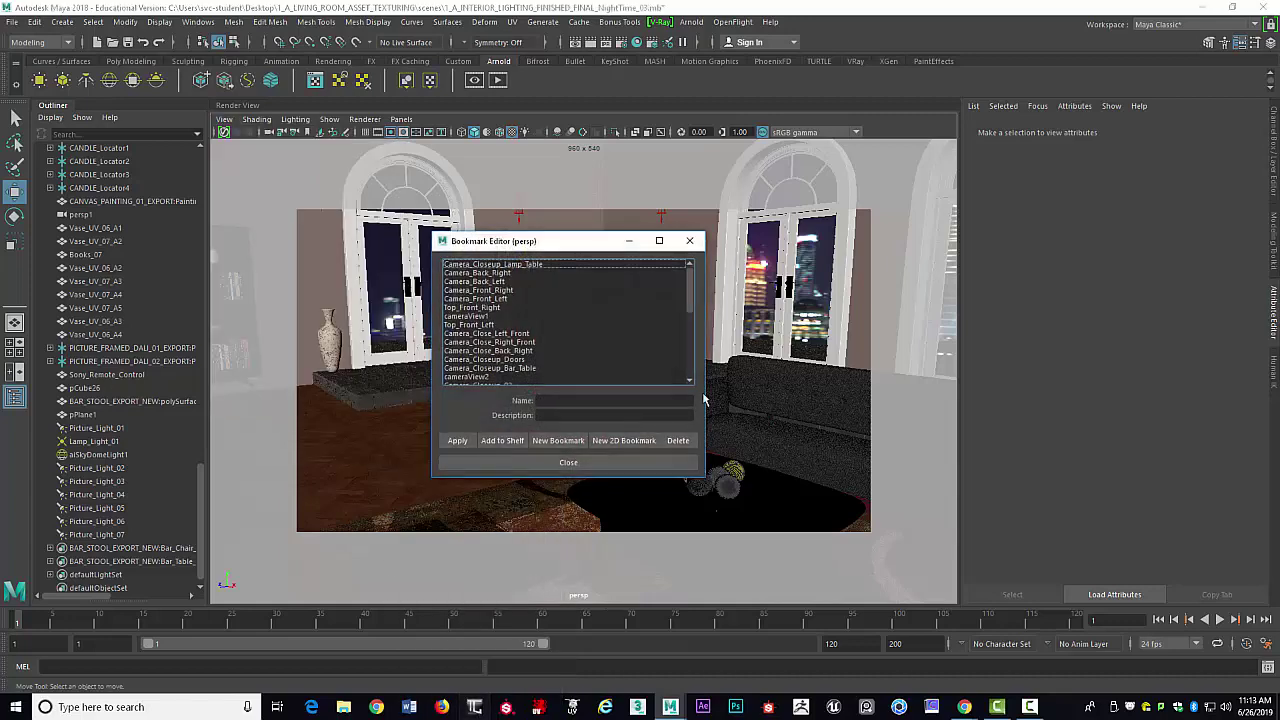
click(558, 441)
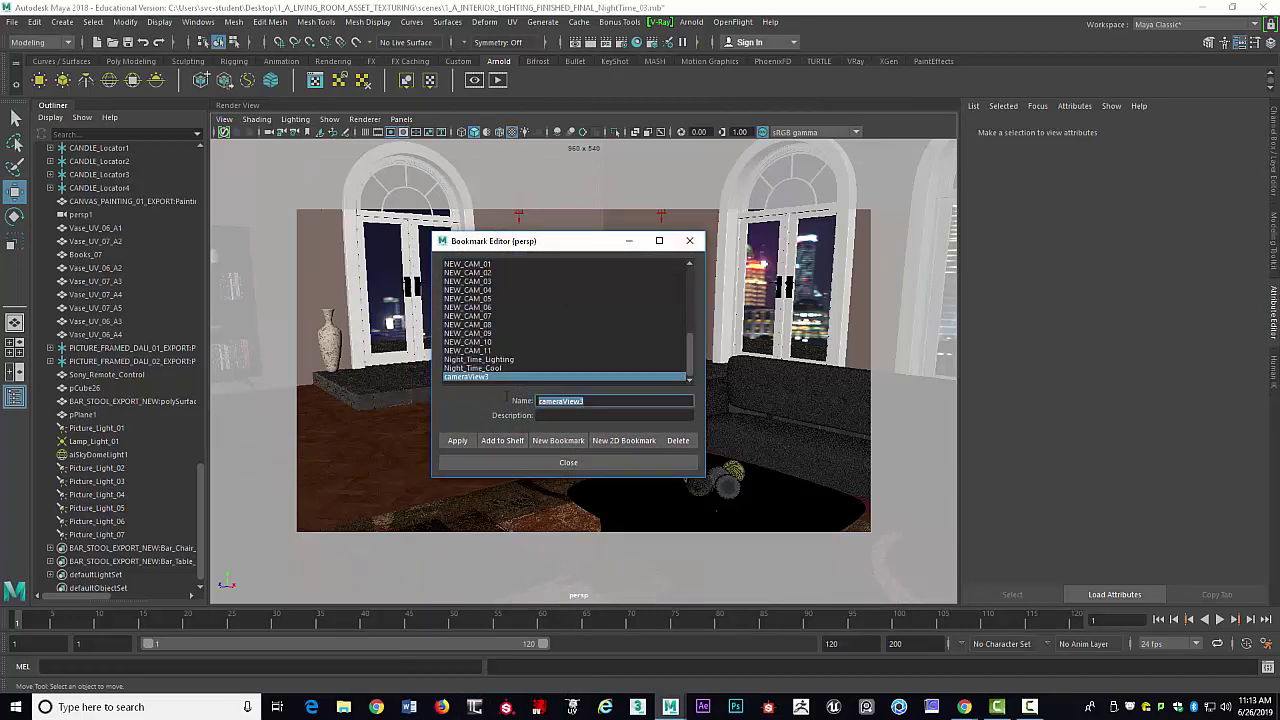
text(f)
key(Return)
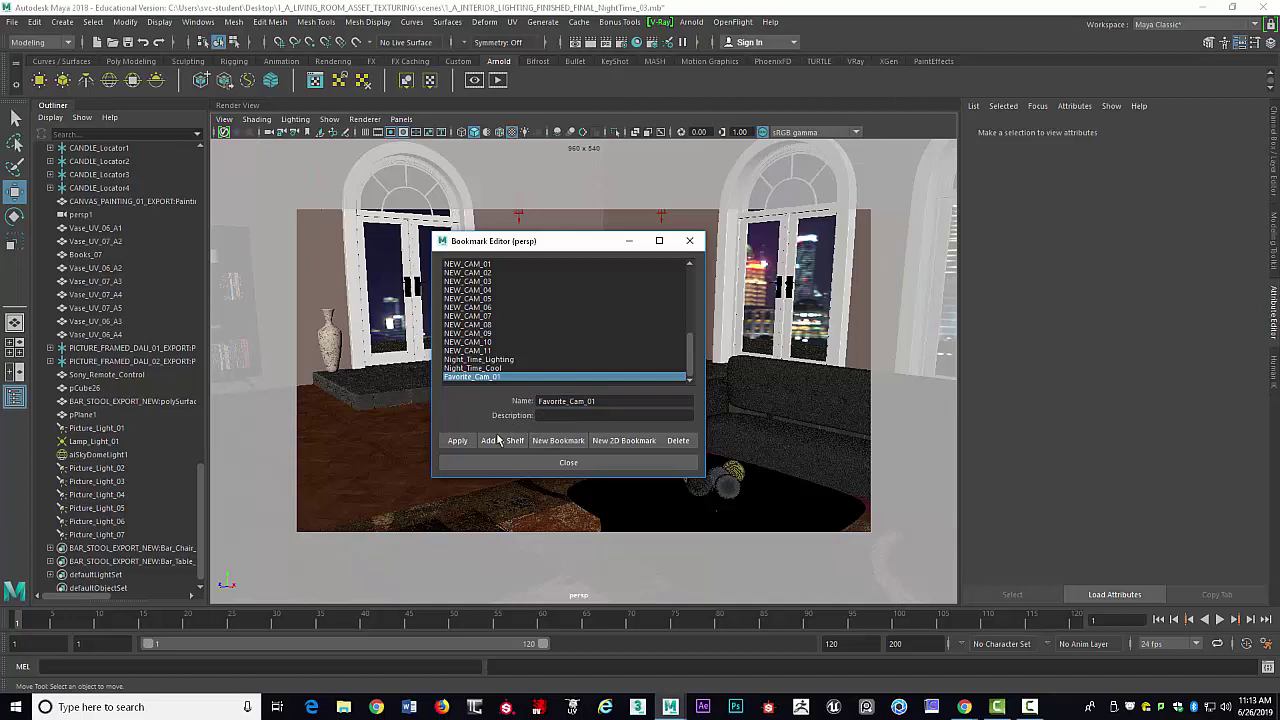
click(586, 465)
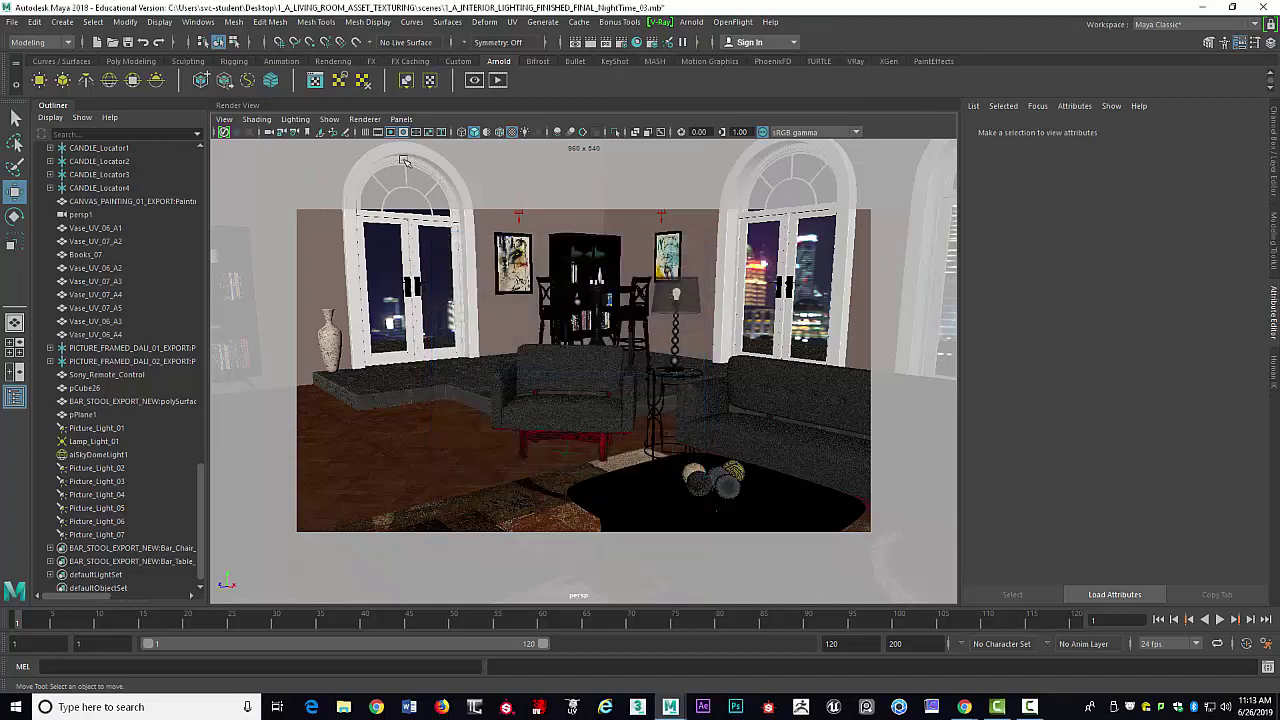
- Test the new bookmark by leaving the current view and recalling Favorite_Cam_01
key([)
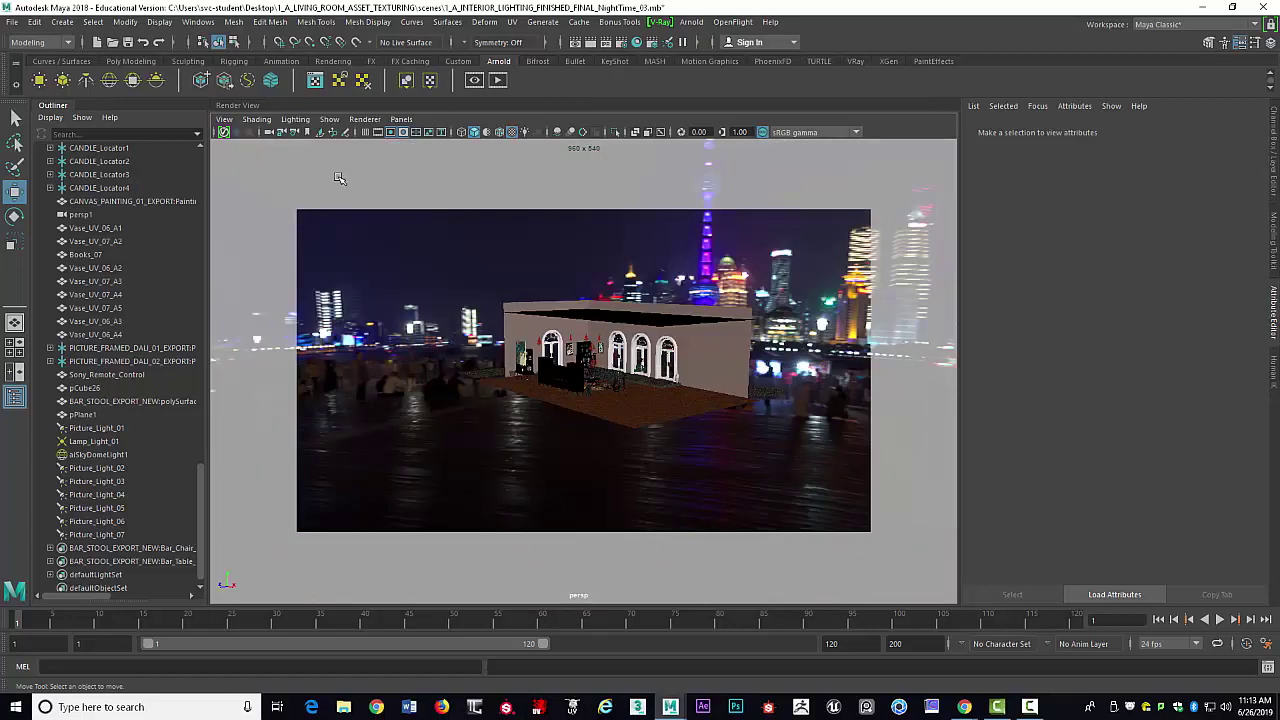
click(224, 119)
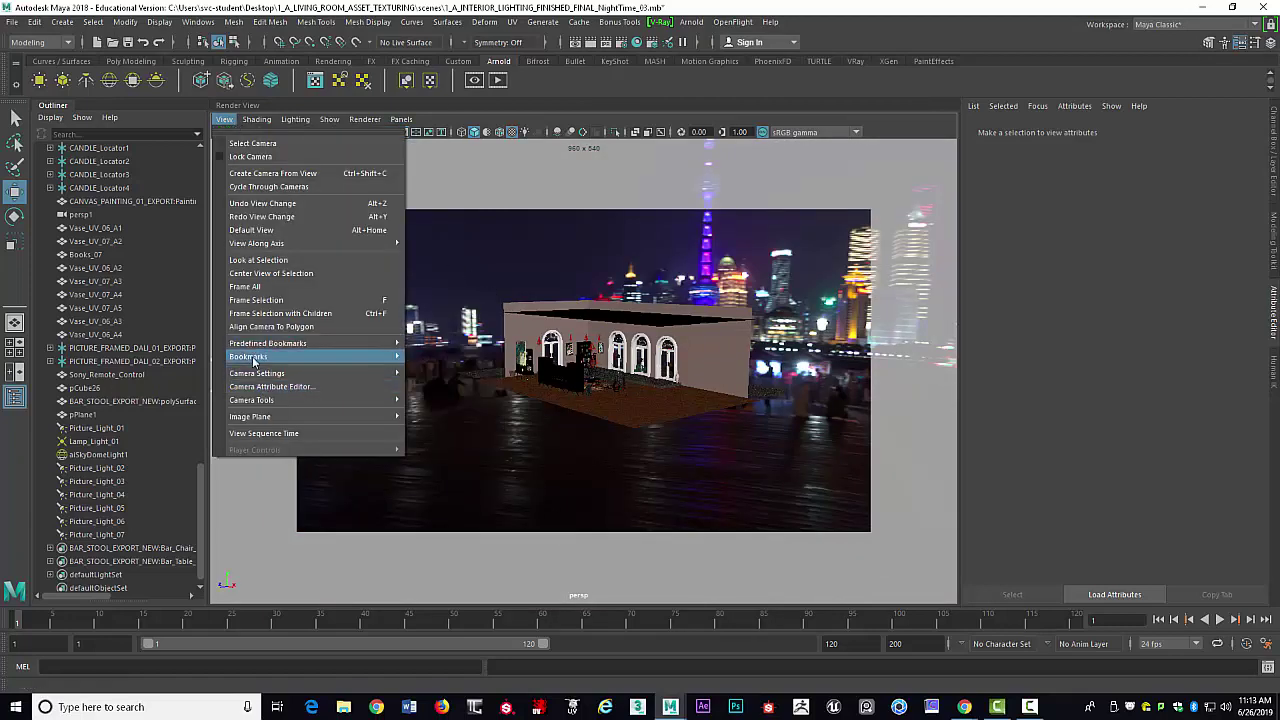
mouse_move(331, 358)
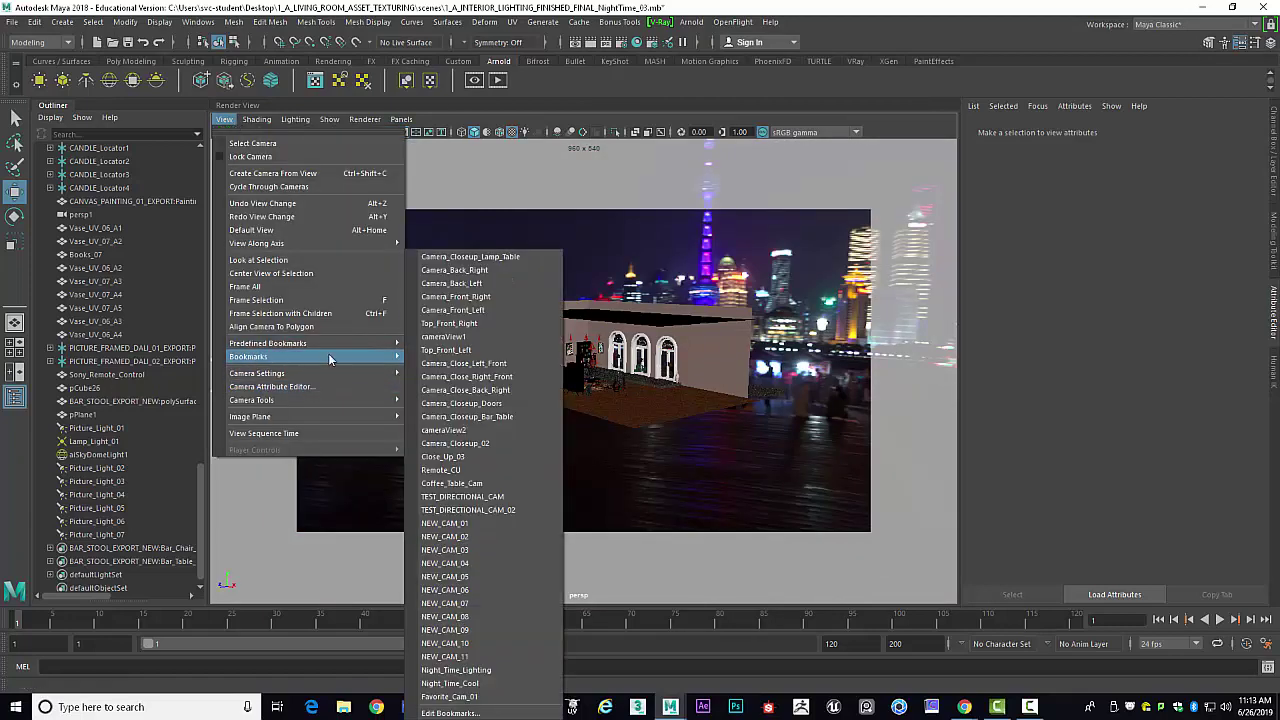
click(470, 697)
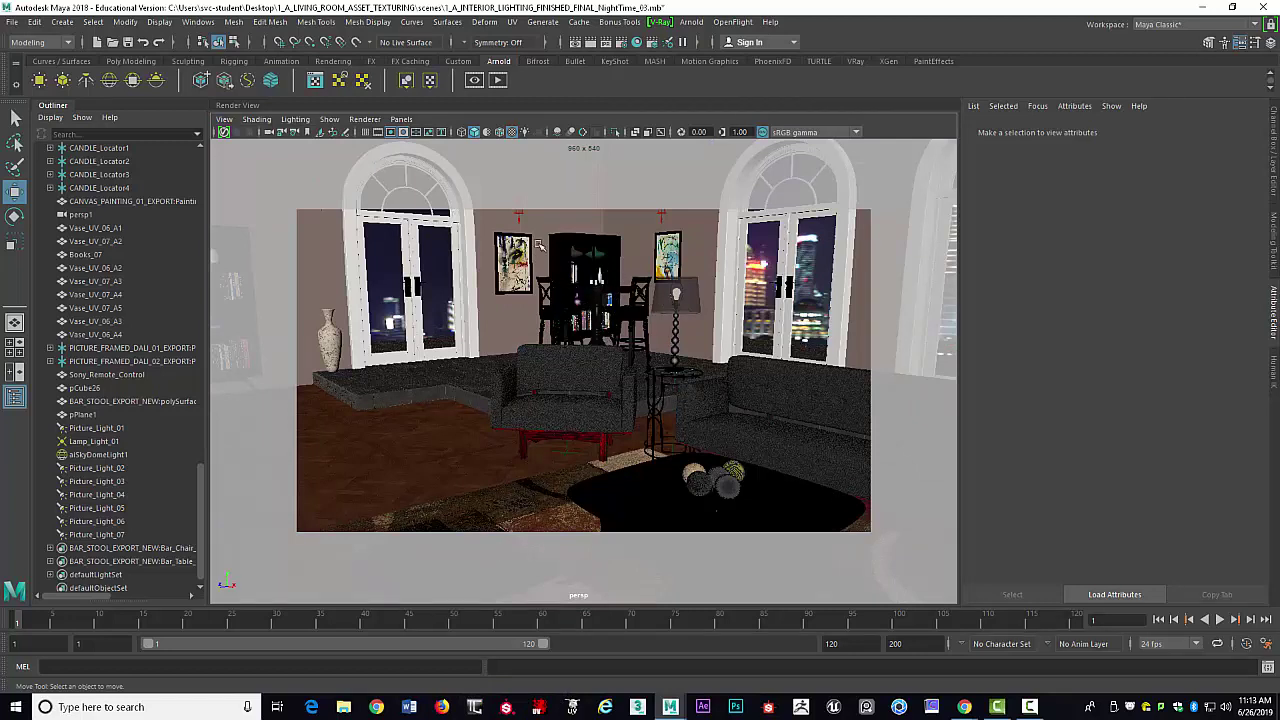
- Render the Favorite_Cam_01 view with Arnold, inspect the image in a floating render window and minimize that window
click(591, 43)
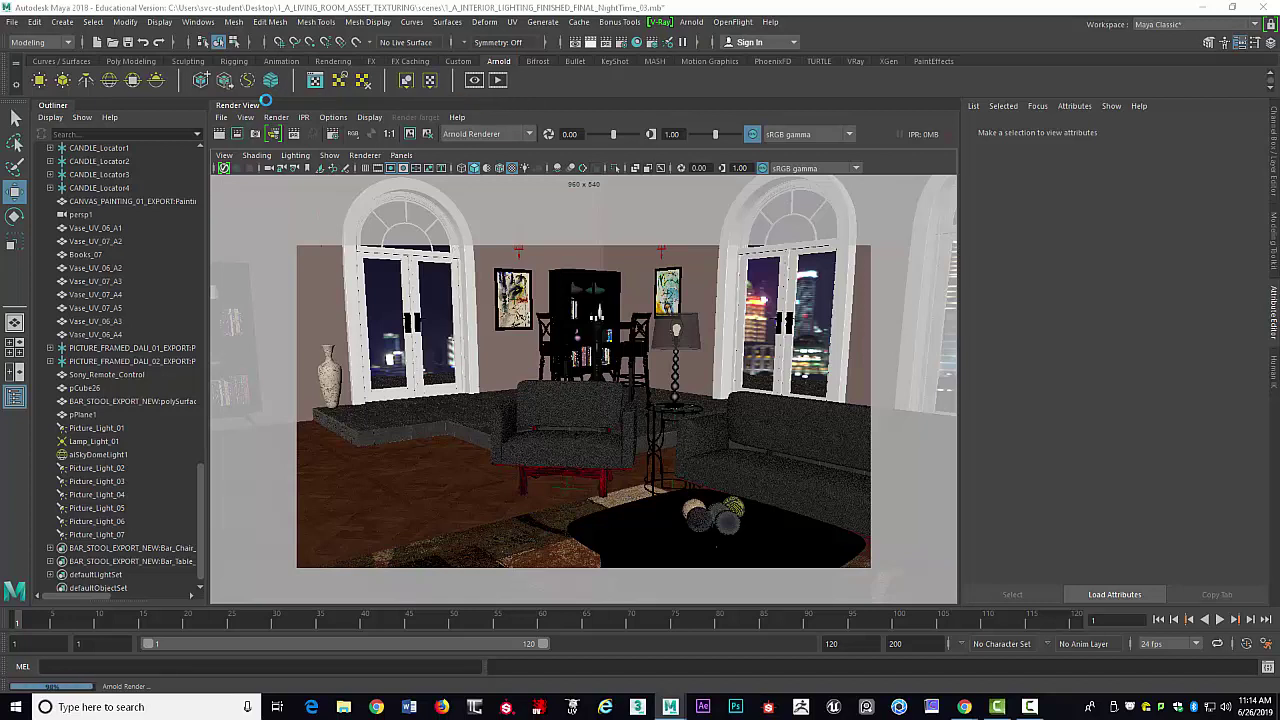
drag(255, 107, 381, 140)
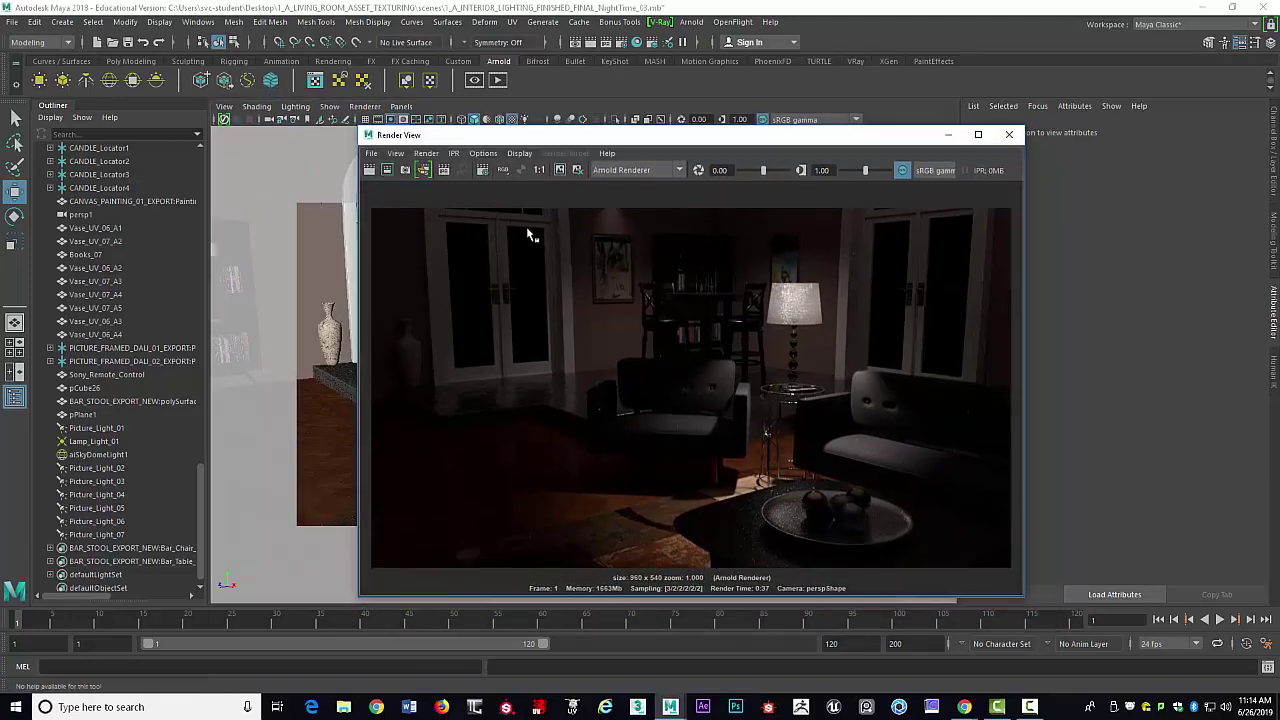
drag(677, 139, 660, 138)
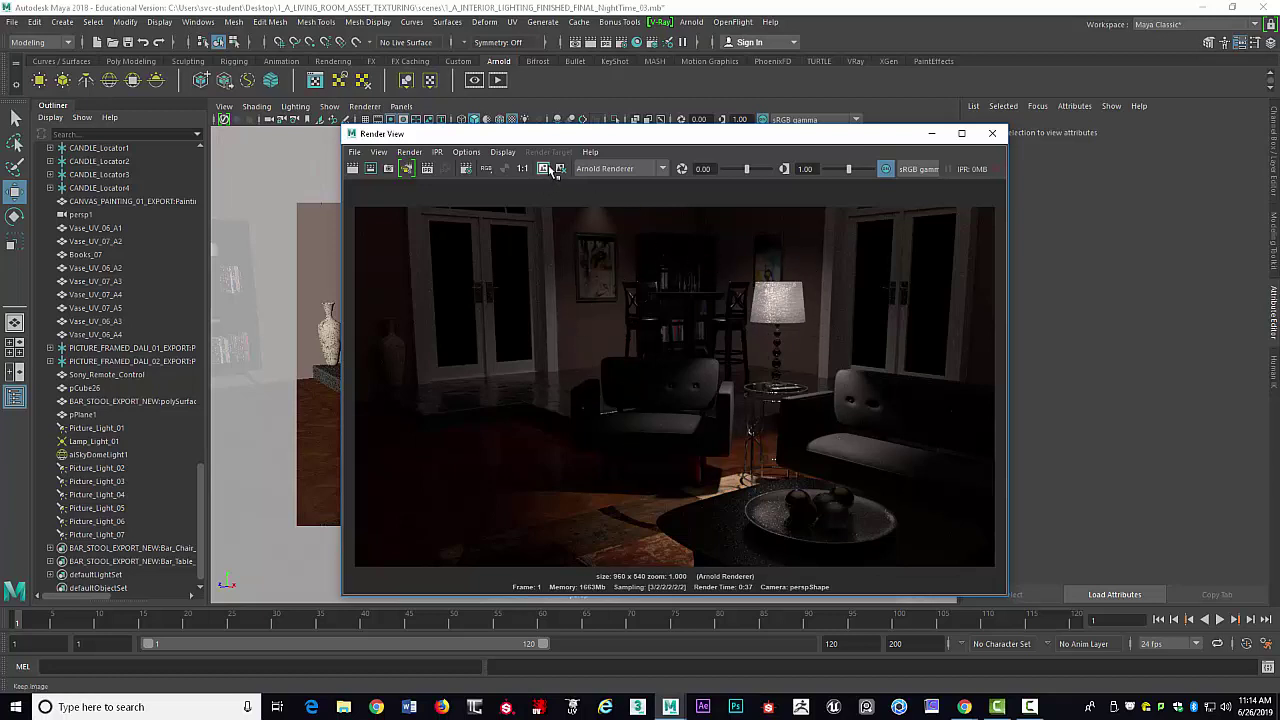
drag(553, 135, 473, 55)
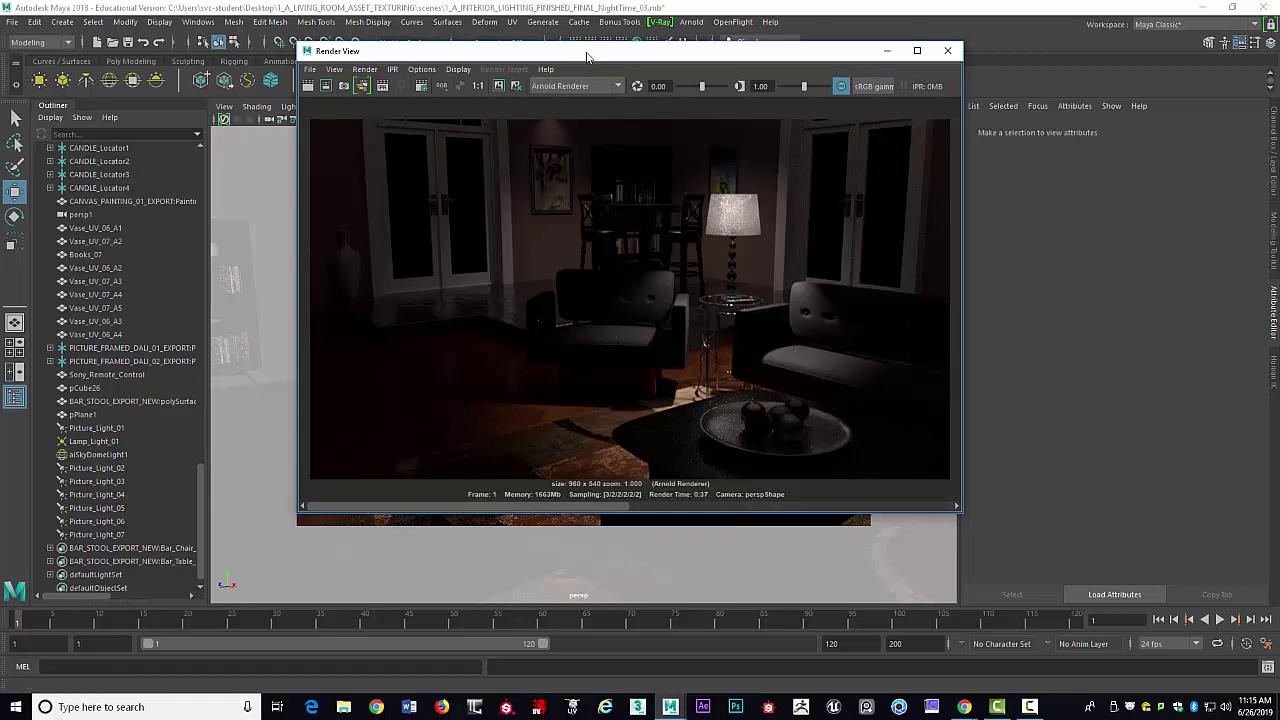
drag(590, 56, 686, 92)
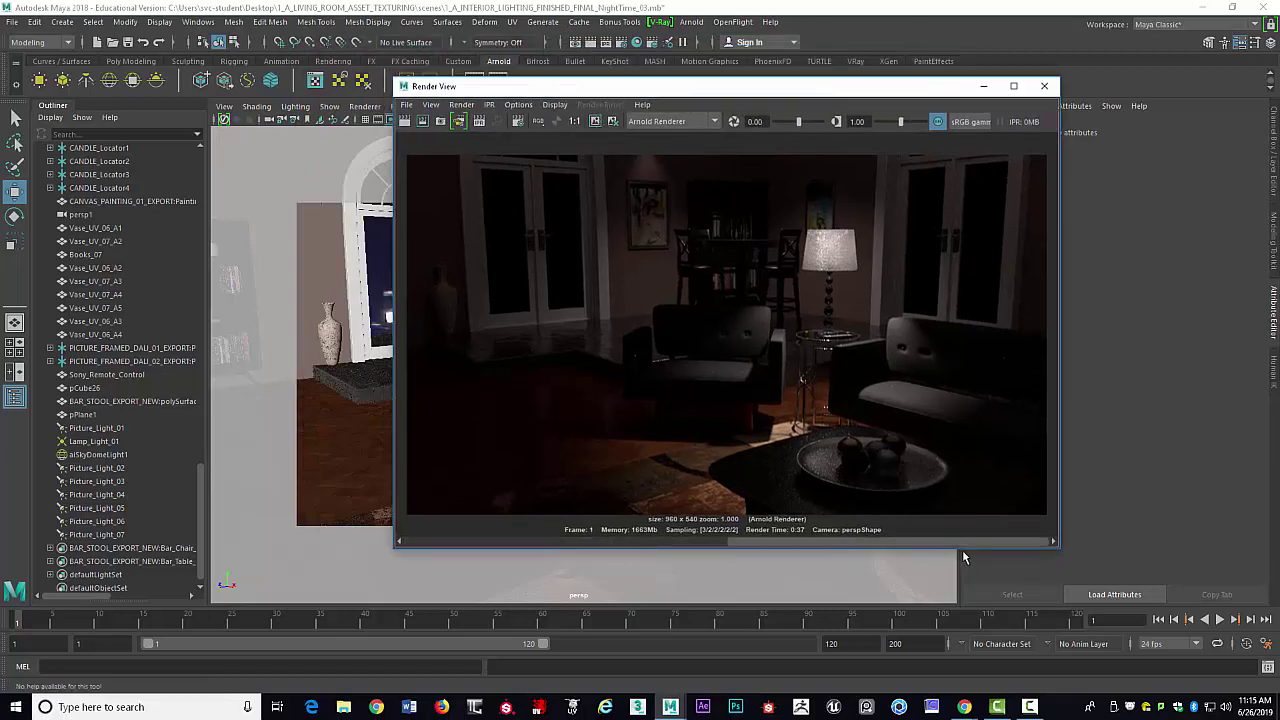
drag(872, 91, 886, 91)
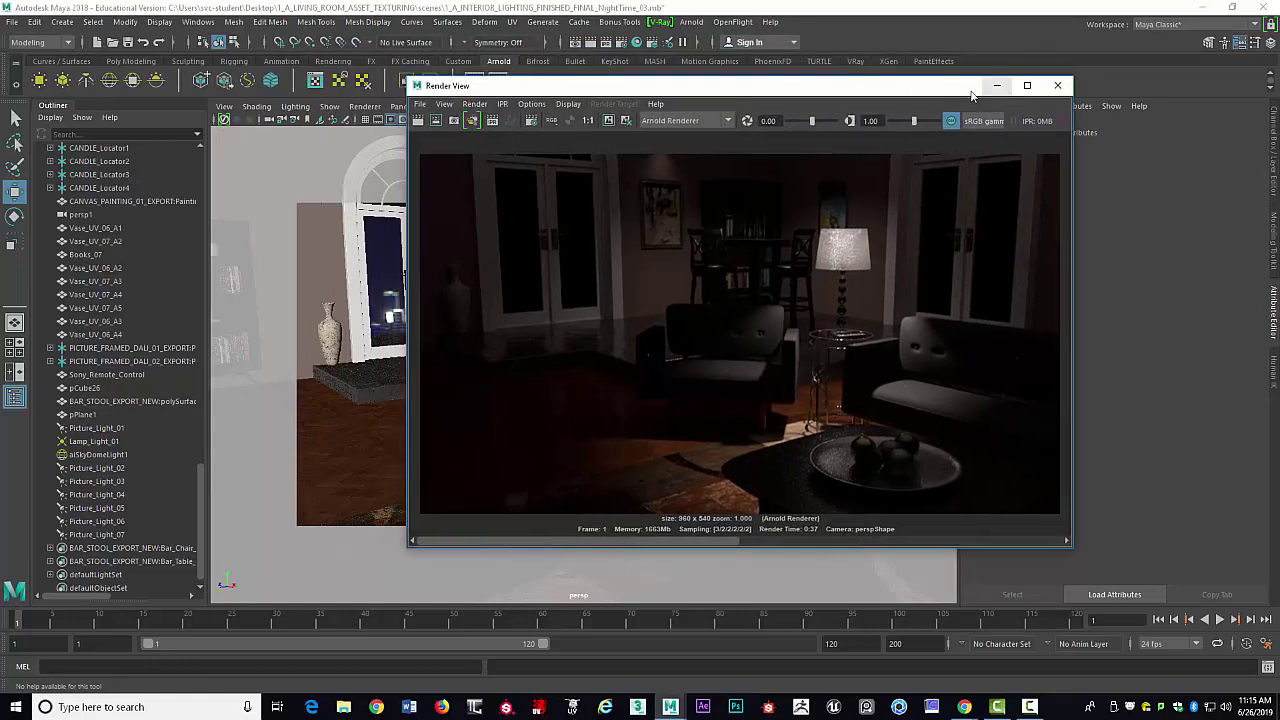
click(998, 86)
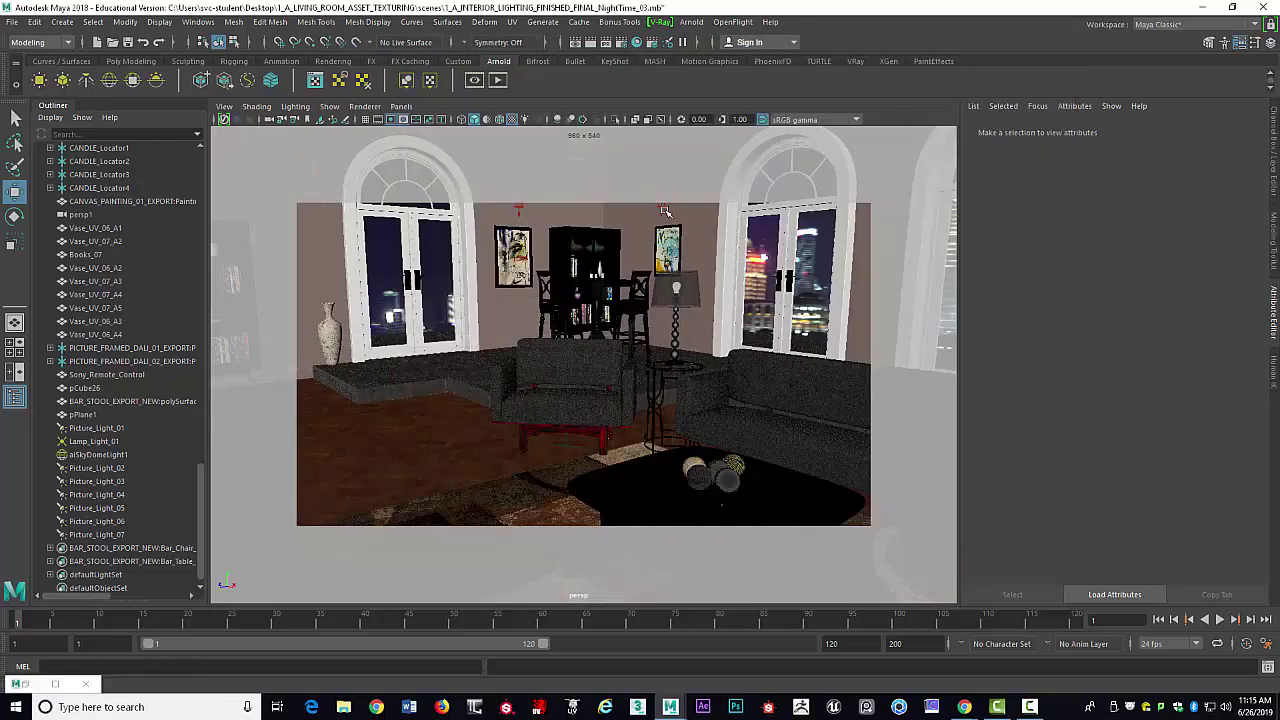
- Select Picture_Light_02 above the painting beside the lamp and enable Illuminates by Default for it
click(665, 212)
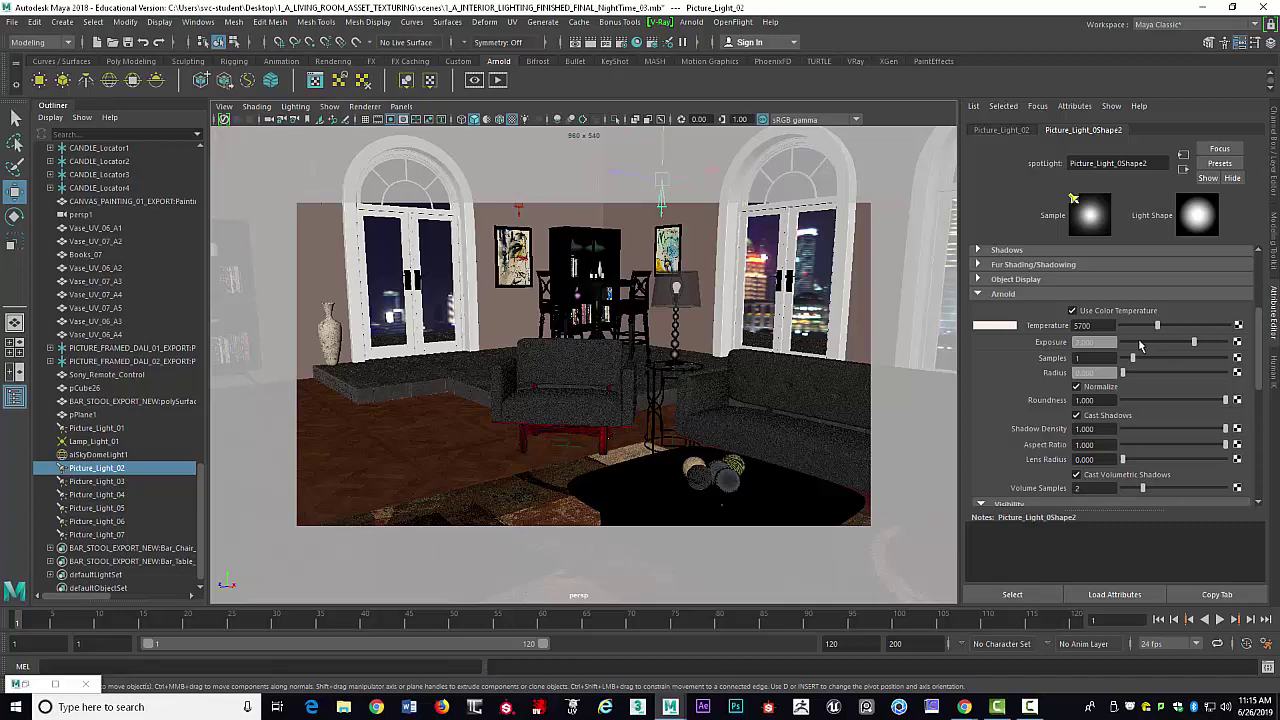
scroll(1080, 285, up, 3)
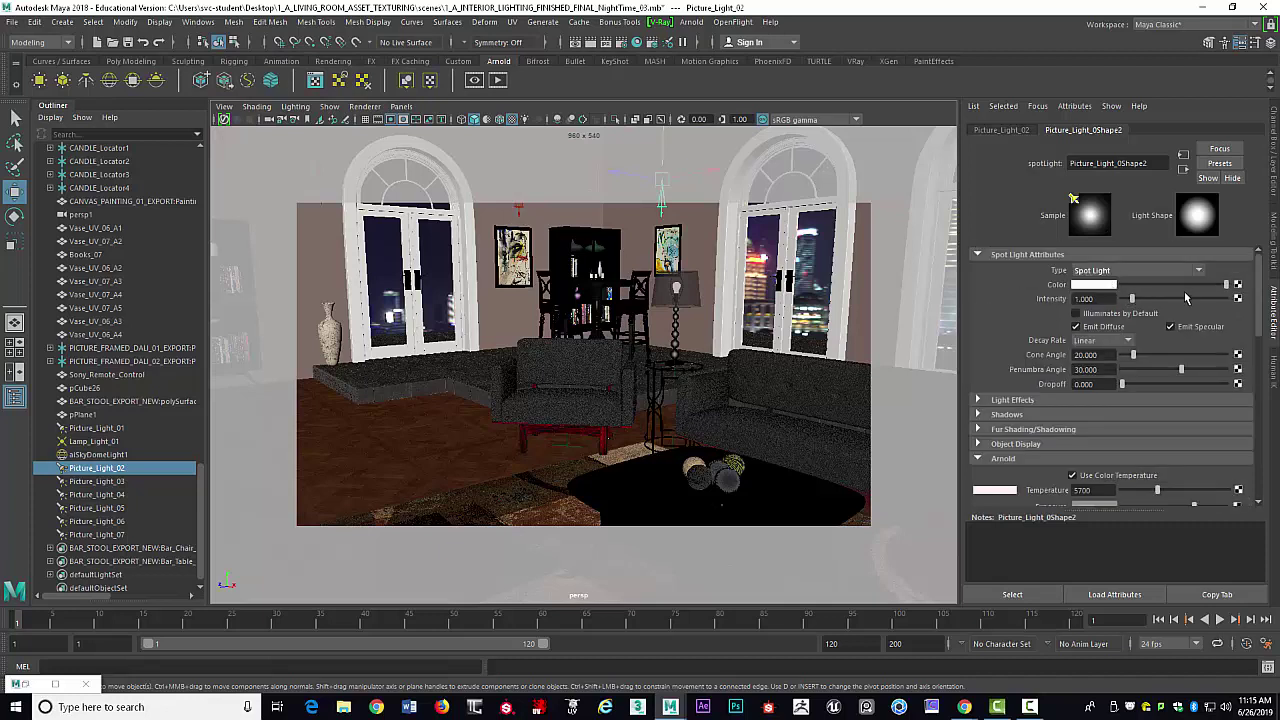
click(1076, 313)
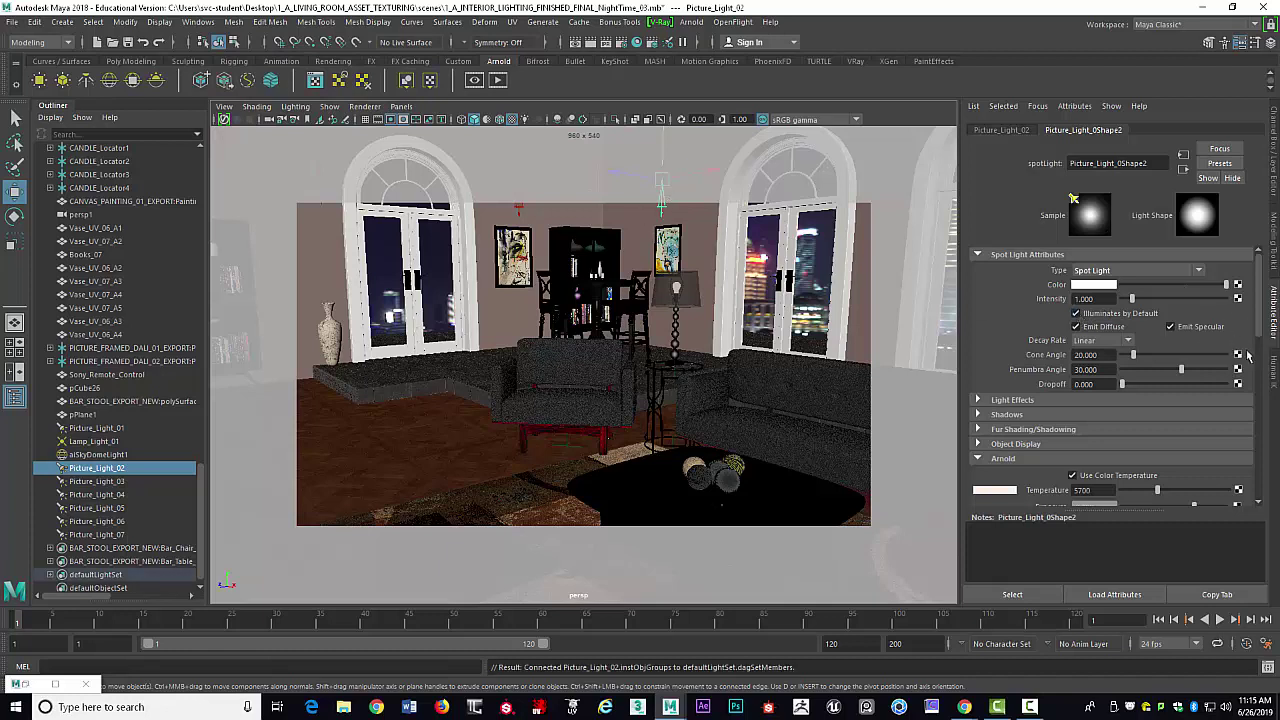
- Review the Cone Angle, Penumbra Angle and Intensity of Picture_Light_02
double_click(1100, 355)
double_click(1108, 370)
click(1105, 299)
scroll(1063, 377, down, 2)
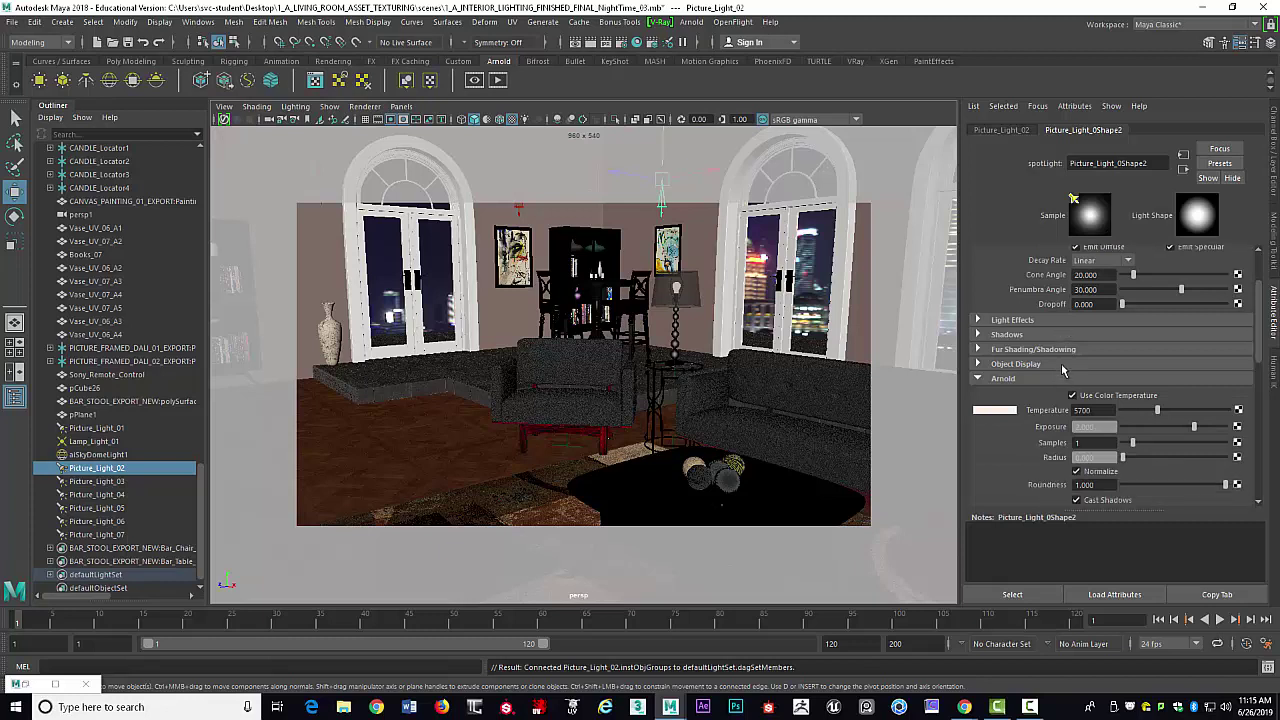
- Review the Arnold settings of Picture_Light_02, including Exposure, Samples, Radius and Roundness
scroll(1050, 365, down, 2)
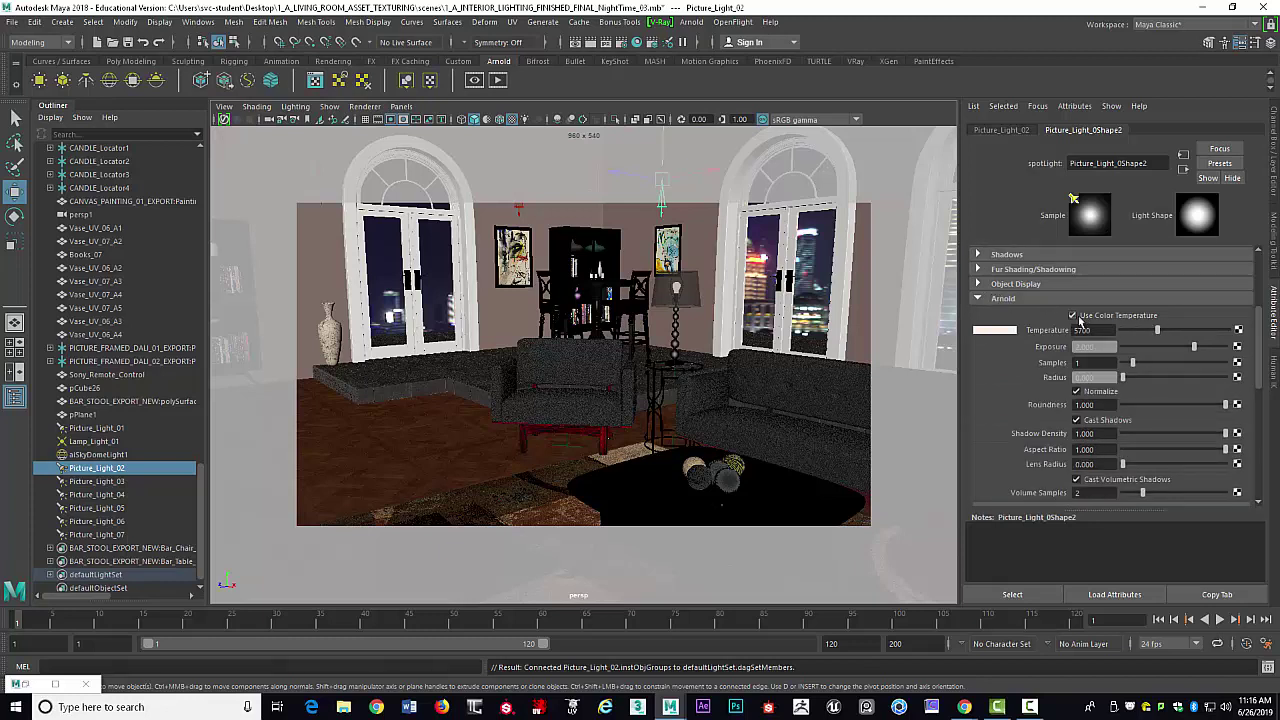
click(1111, 347)
key(Tab)
scroll(1150, 415, down, 1)
click(1113, 337)
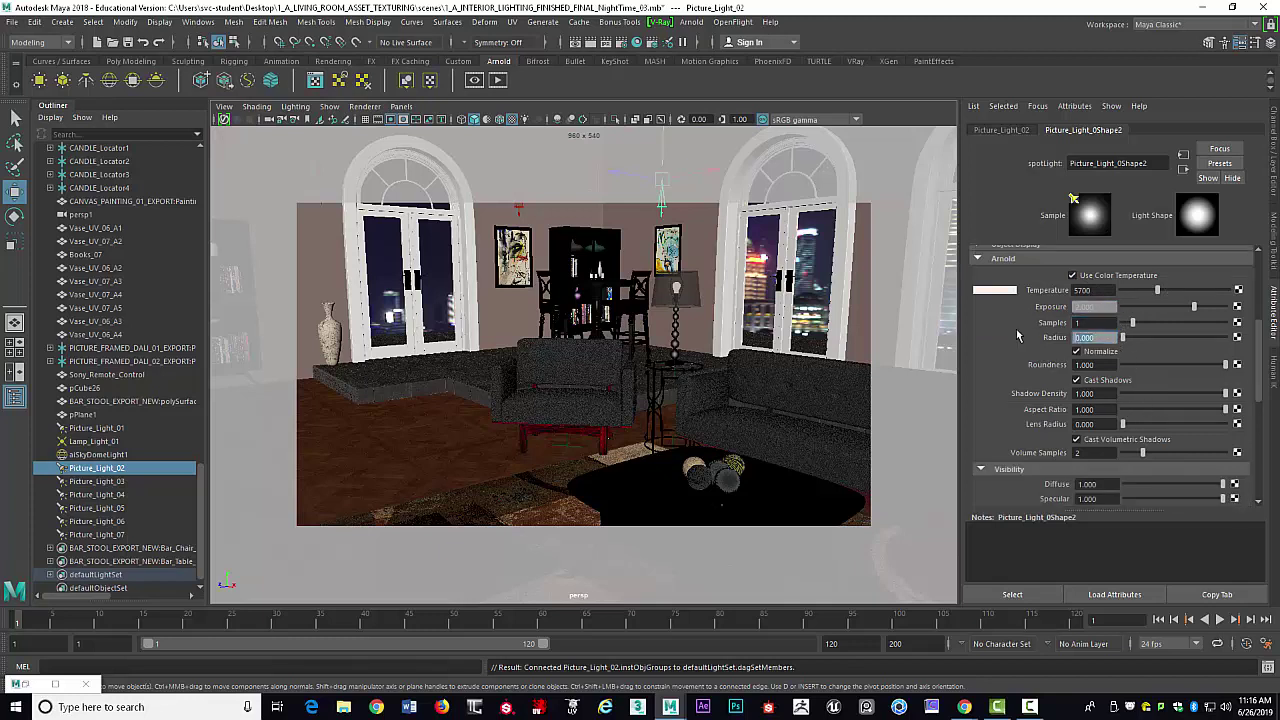
key(Tab)
scroll(1119, 400, down, 1)
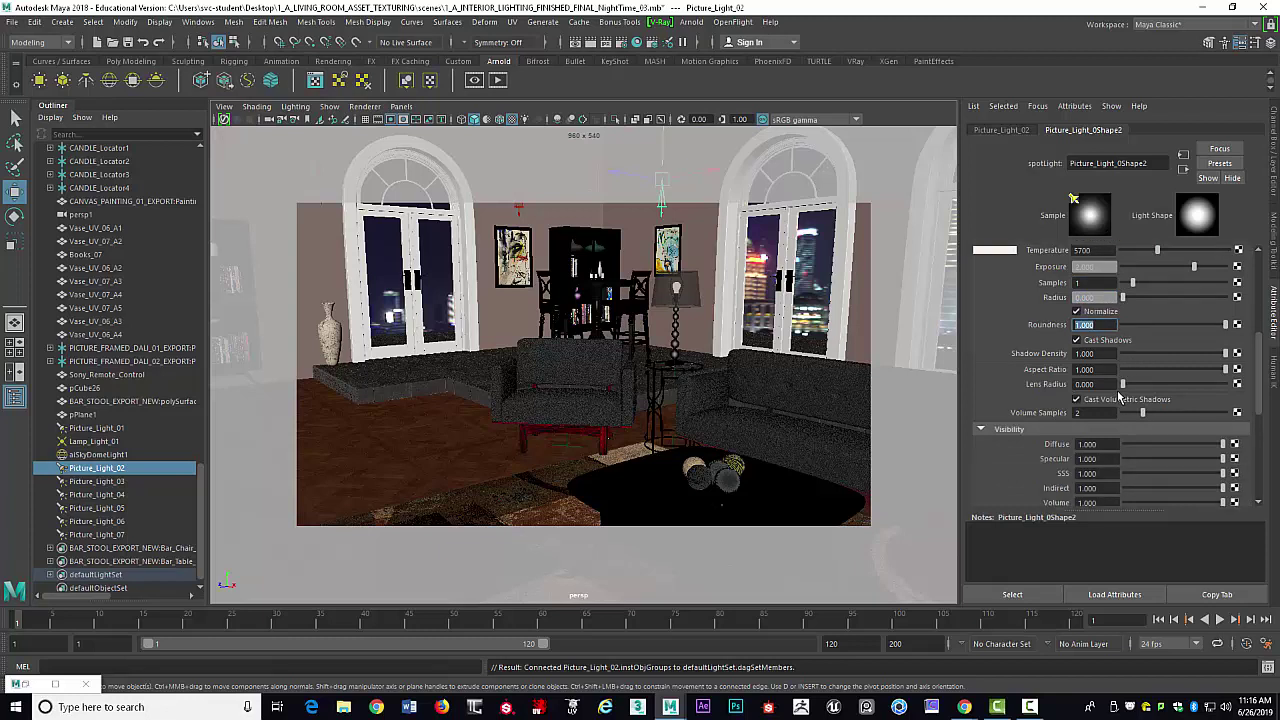
scroll(1119, 398, up, 1)
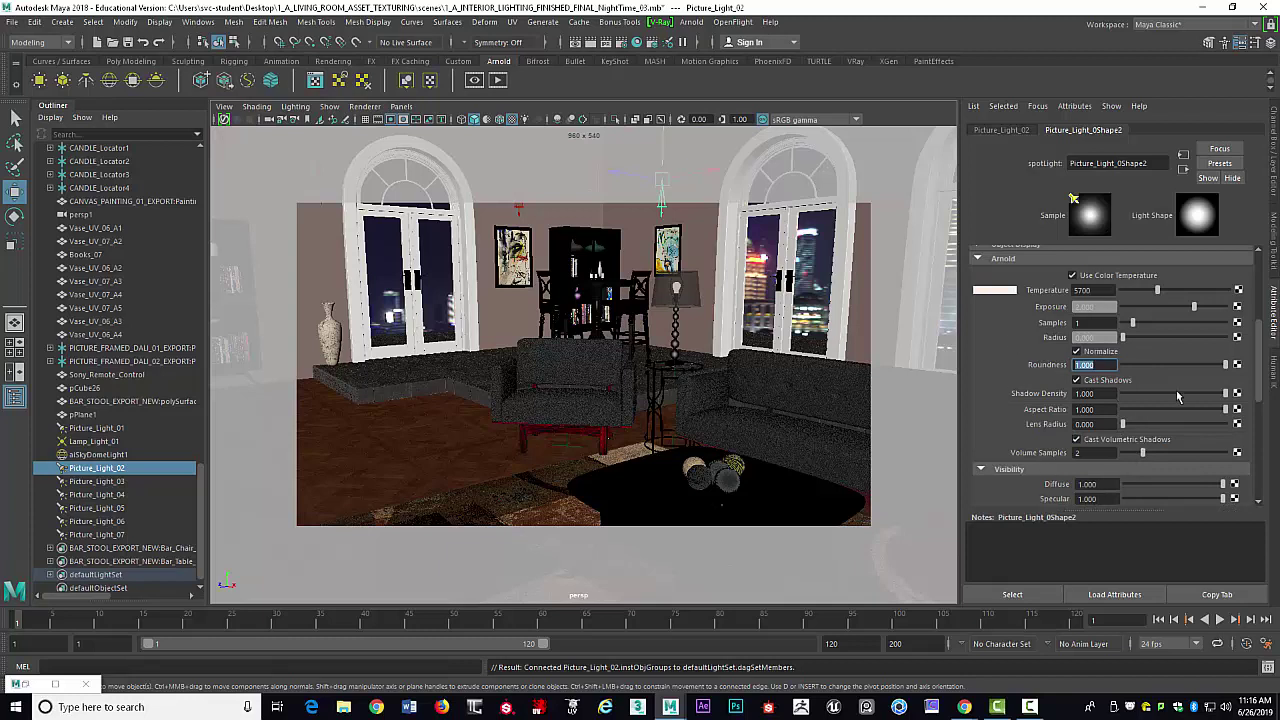
- Inspect the spotlights Picture_Light_01 above the other painting and Picture_Light_06 beside the arched door
click(520, 208)
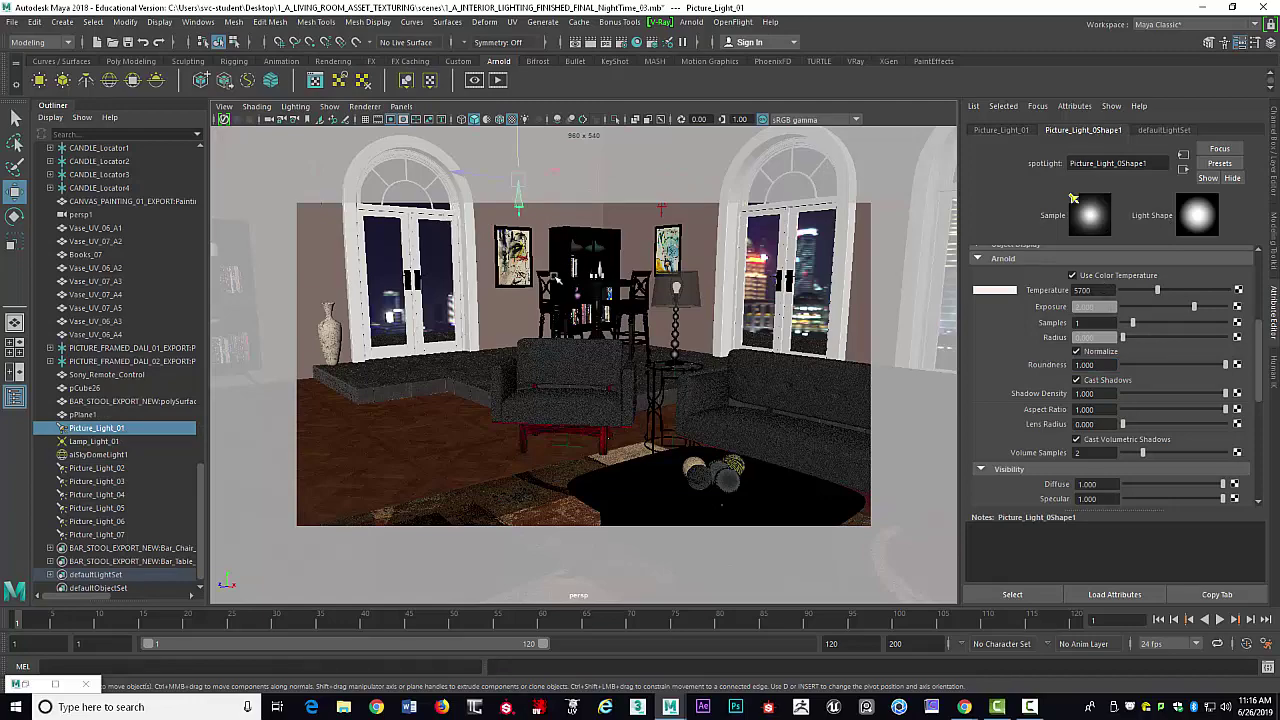
mouse_move(557, 279)
alt+mouse_down()
mouse_move(564, 305)
mouse_move(625, 293)
mouse_move(580, 325)
mouse_move(591, 341)
mouse_move(600, 329)
alt+mouse_up()
click(566, 306)
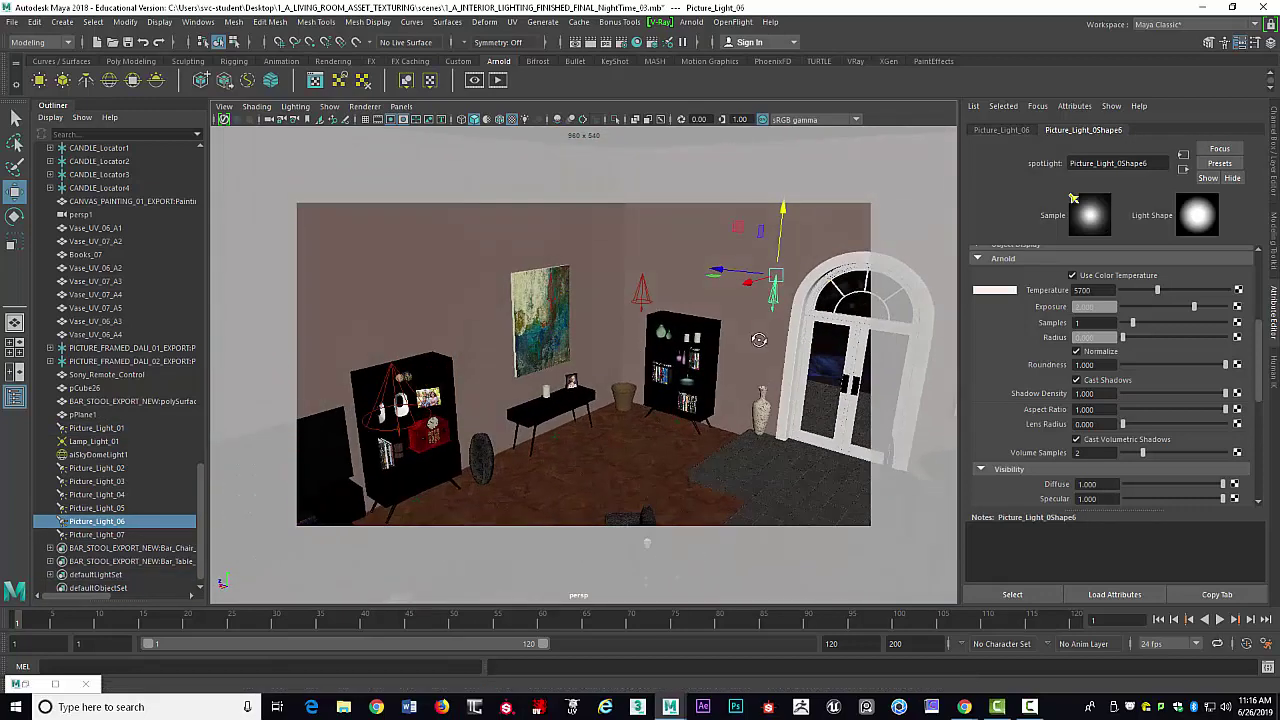
- Select Picture_Light_07 above the corner bookcase and examine its Spot Light Attributes
click(550, 300)
alt+drag(693, 347, 625, 312)
scroll(680, 352, up, 5)
scroll(670, 360, down, 5)
click(620, 308)
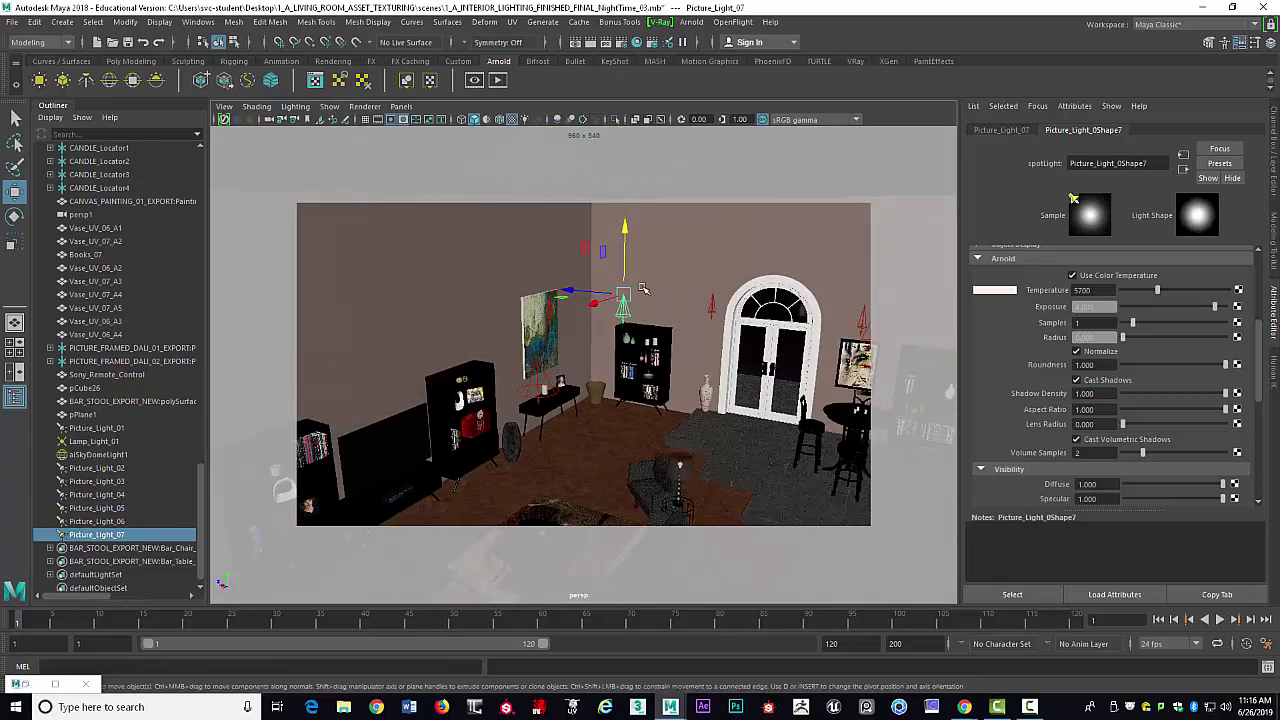
scroll(1165, 328, up, 5)
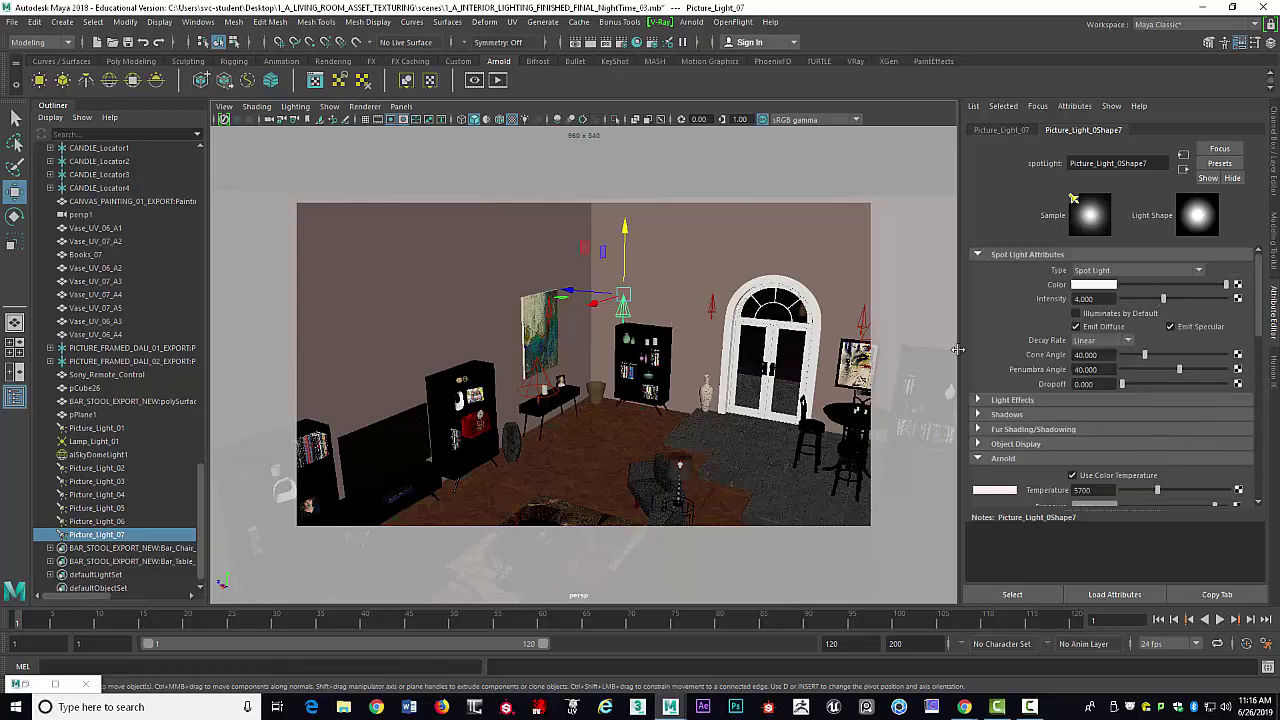
alt+drag(720, 387, 789, 315)
click(843, 311)
click(612, 310)
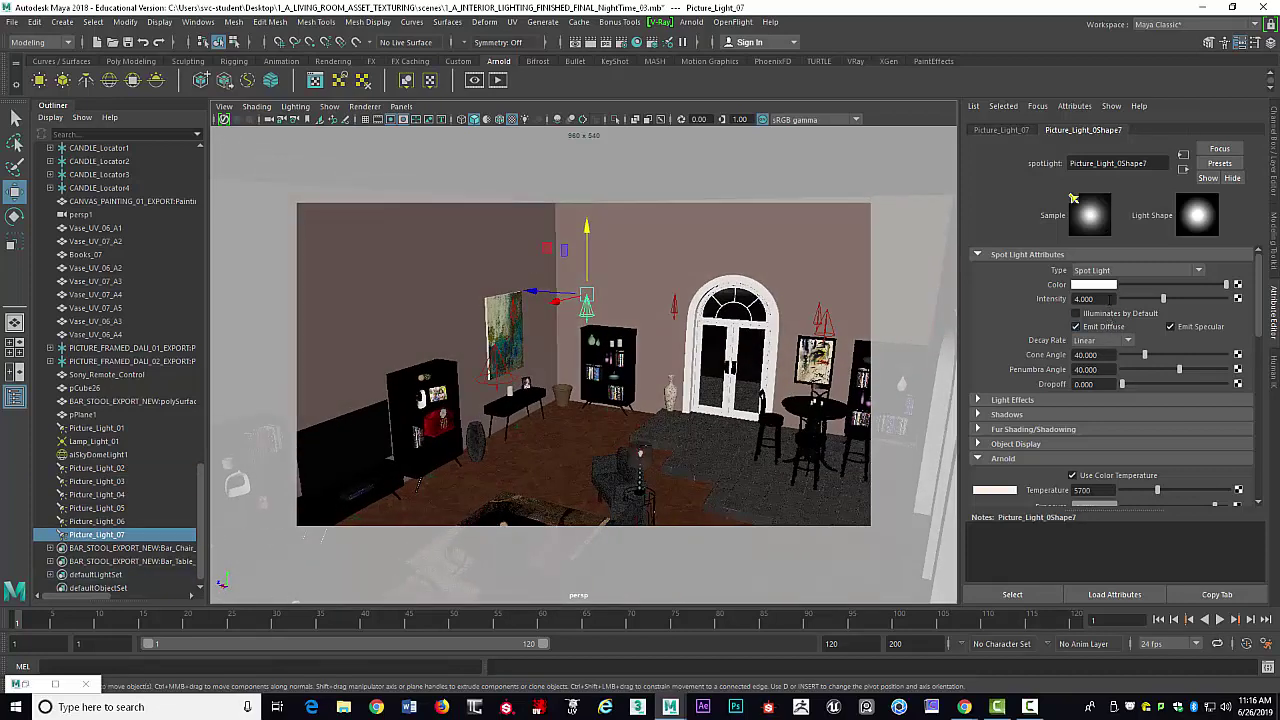
- Turn on Illuminates by Default for Picture_Light_07 above the corner bookcase
click(1110, 299)
key(Tab)
alt+drag(700, 332, 680, 375)
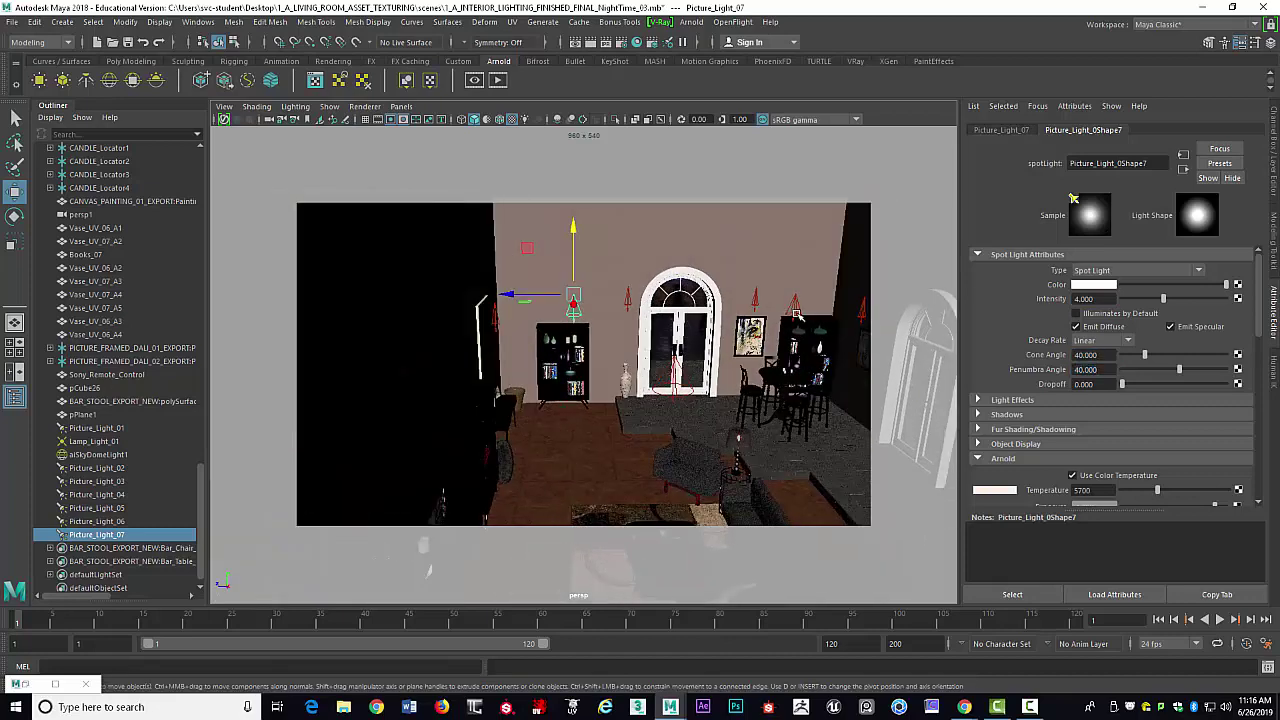
click(795, 305)
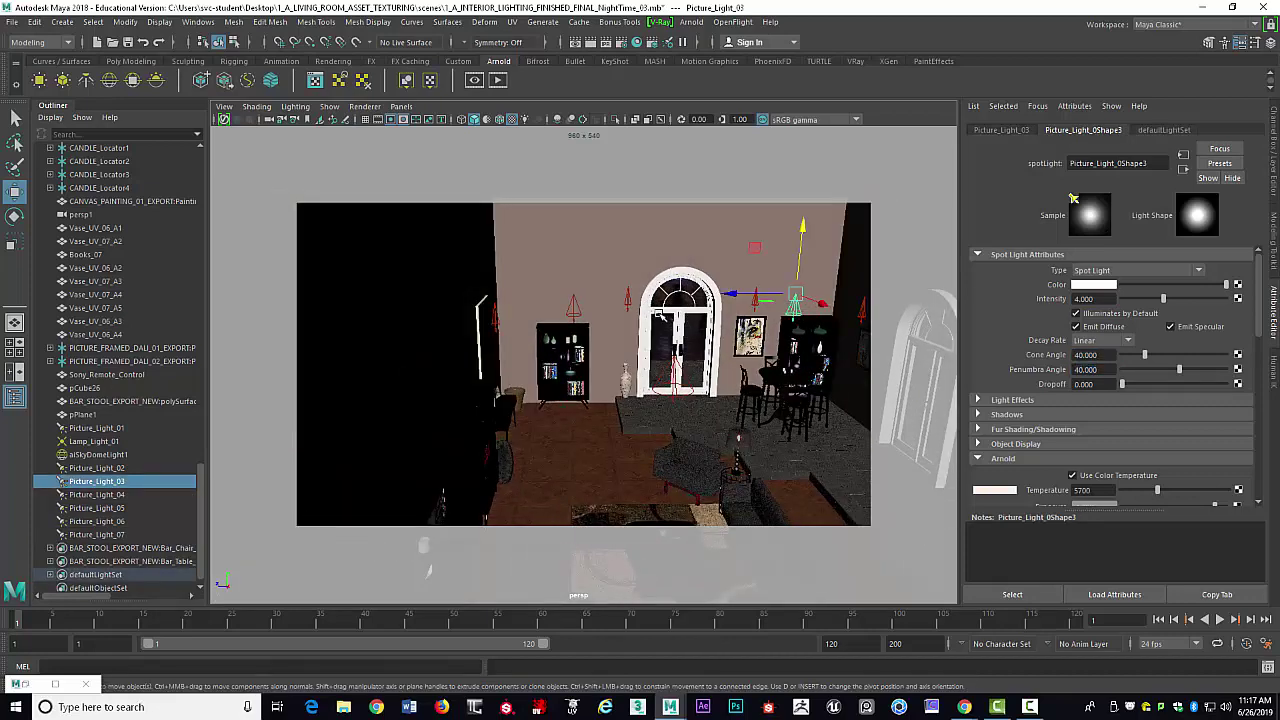
key(ctrl+z)
shift+click(590, 312)
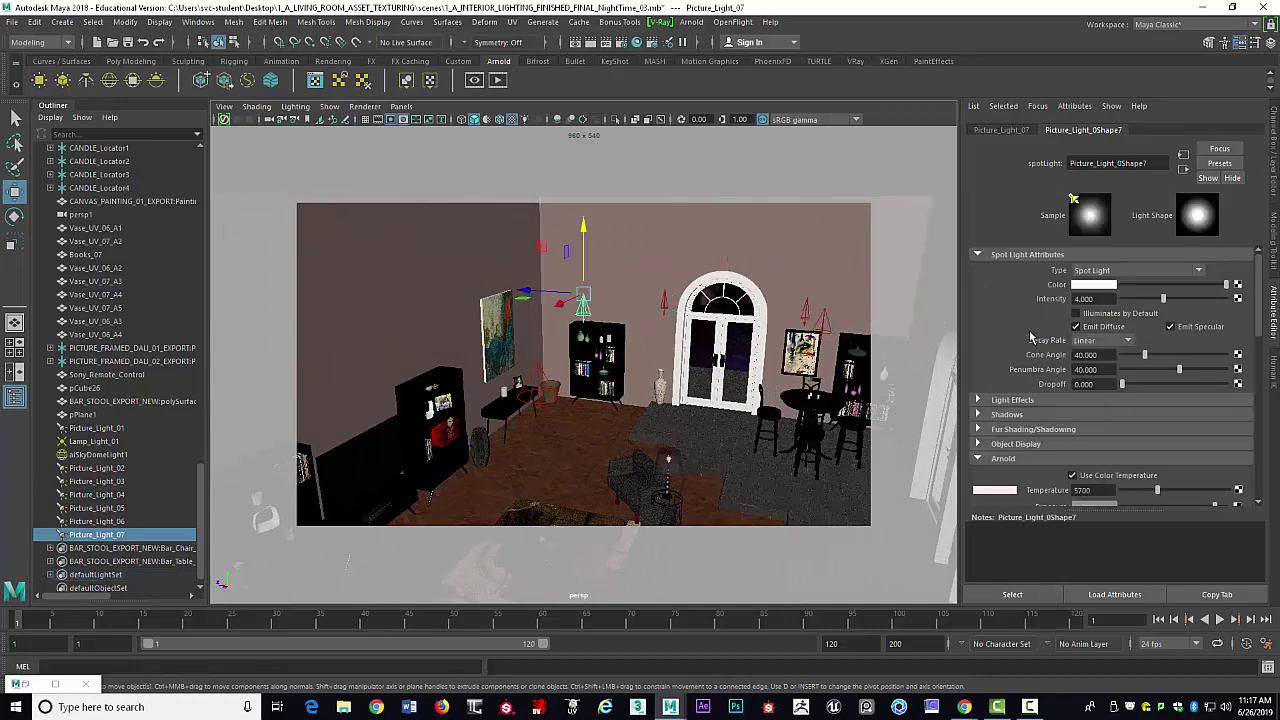
click(1076, 313)
- Turn on Illuminates by Default for Picture_Light_06 beside the arched door and Picture_Light_05 above the side-wall painting
click(812, 315)
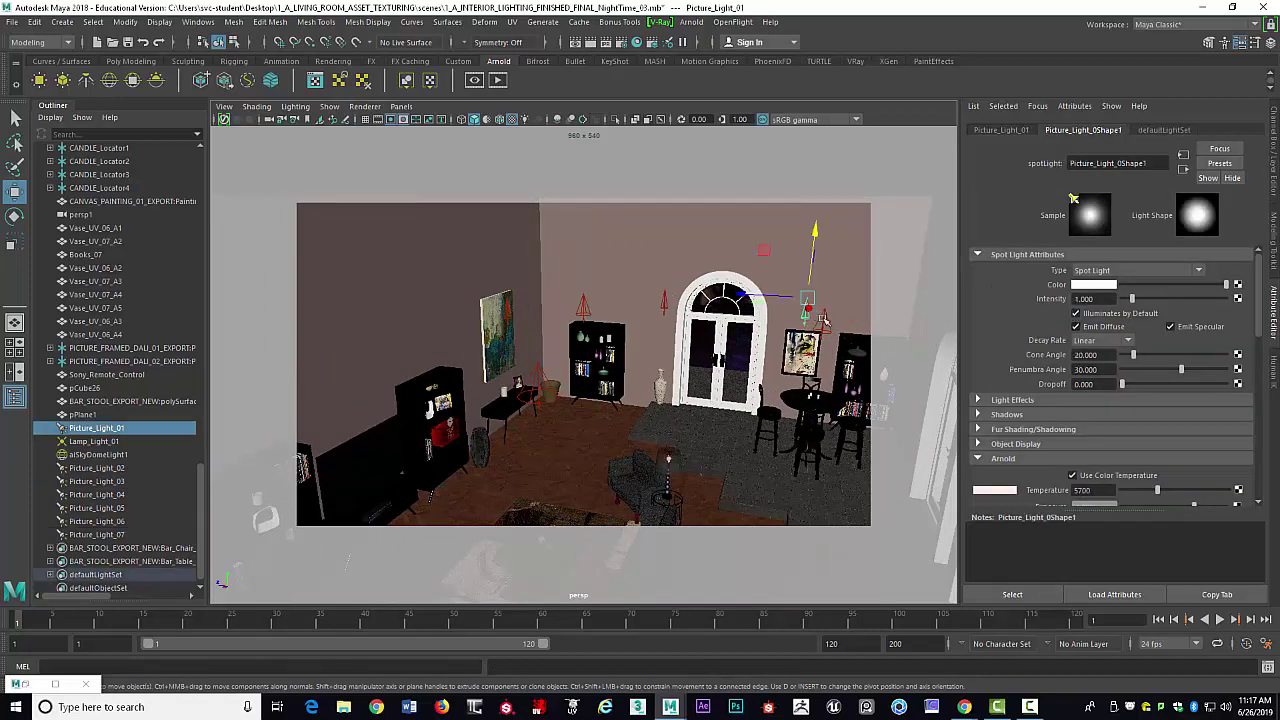
click(664, 302)
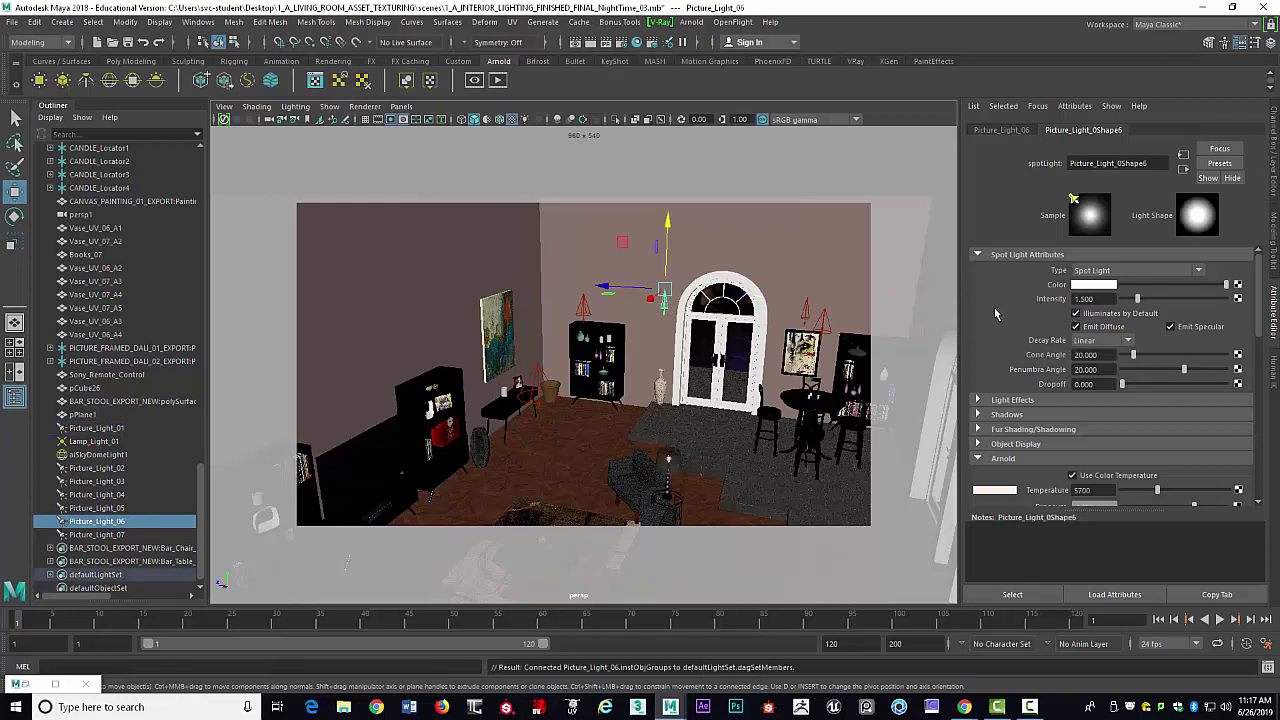
click(507, 310)
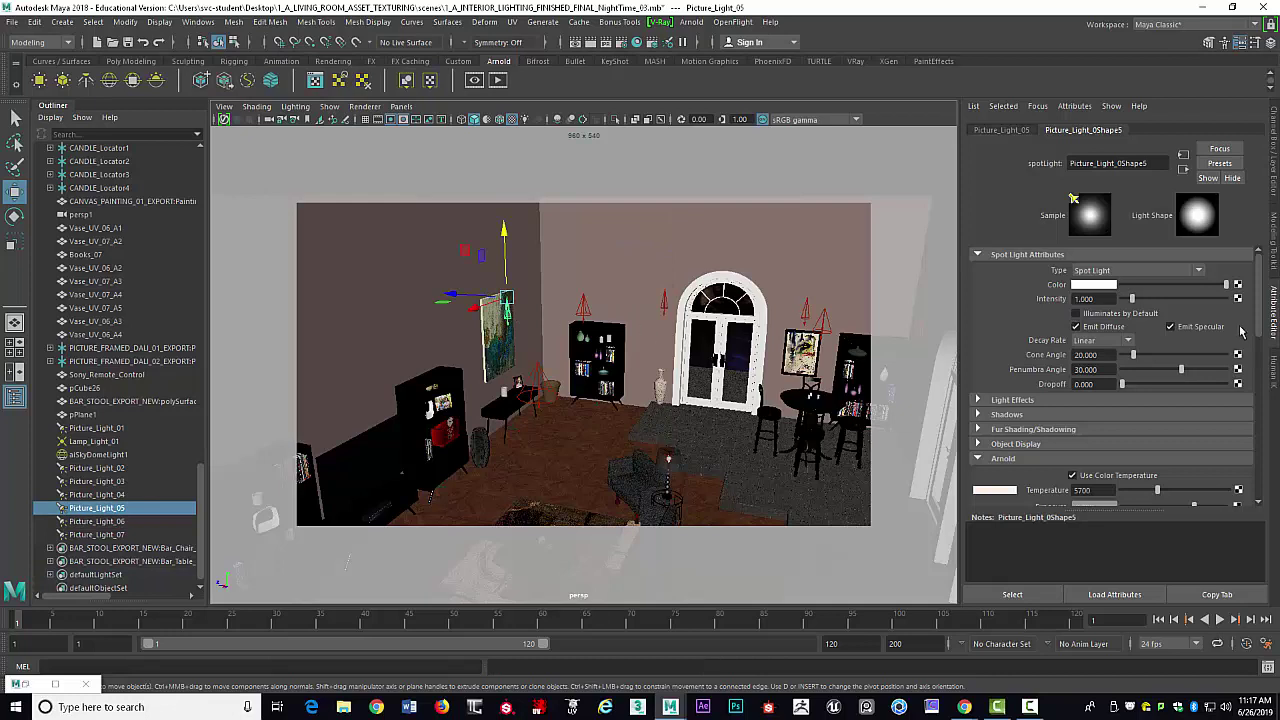
click(1076, 313)
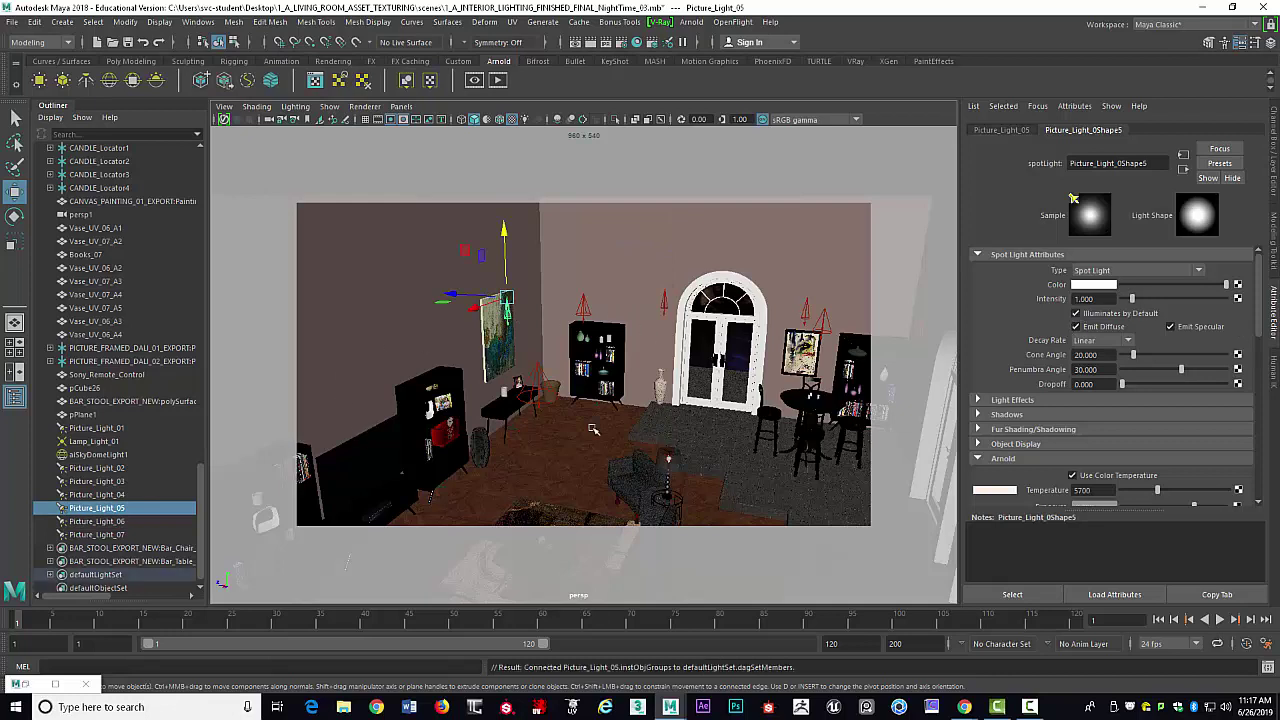
- Select Picture_Light_04 over the coffee table and examine its placement and Cone Angle
click(568, 400)
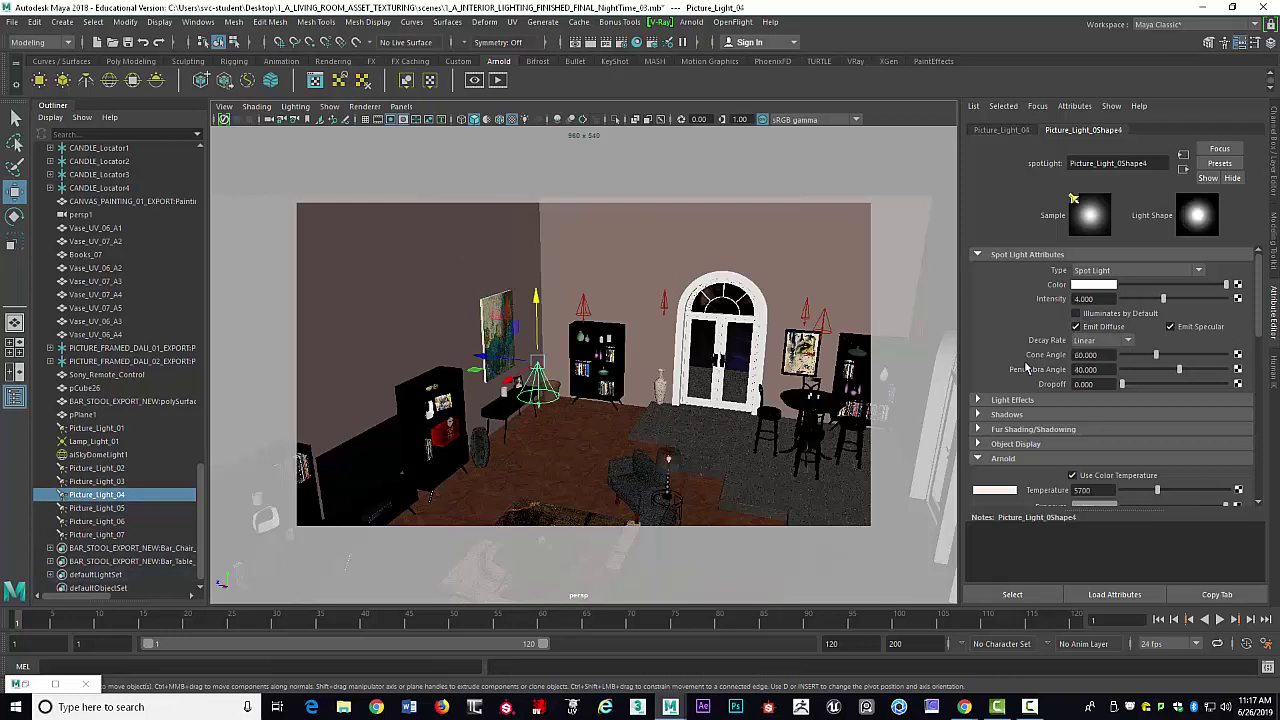
key(f)
key(bracketleft)
alt+drag(580, 382, 705, 259)
key(f)
key(bracketleft)
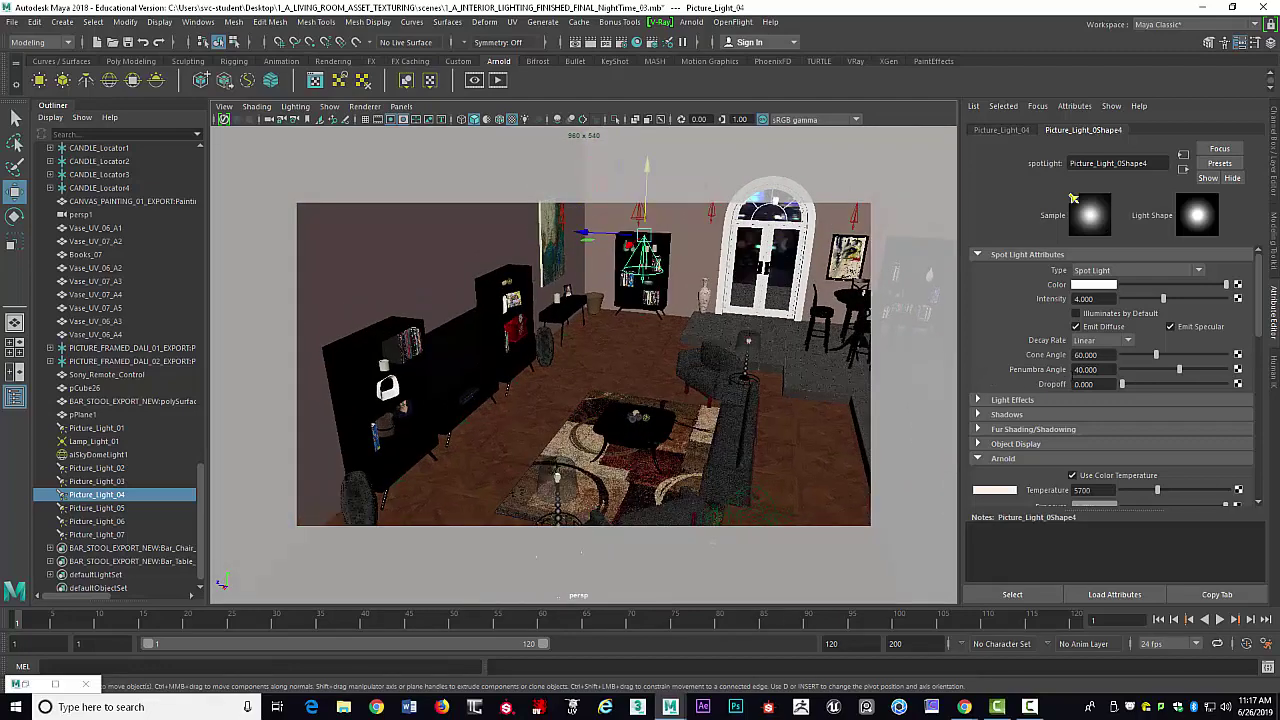
click(1109, 355)
key(Tab)
click(1108, 355)
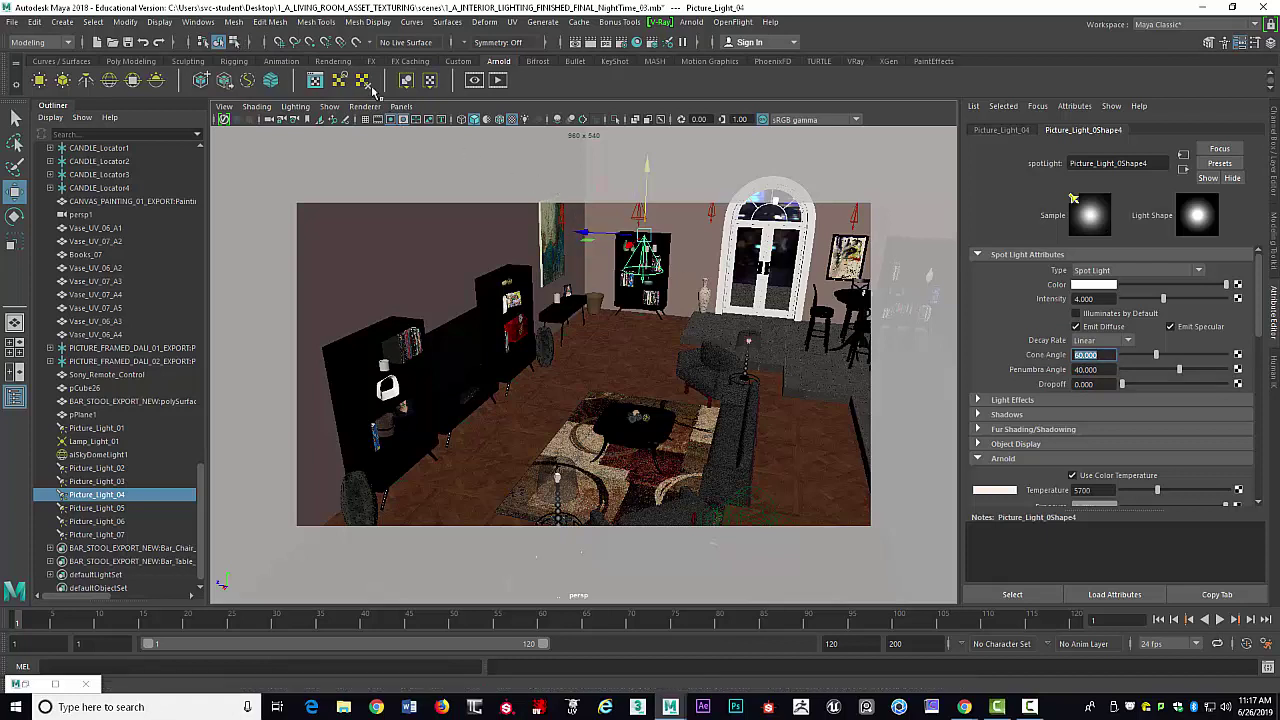
- Look through Picture_Light_04 to check its coverage and review its Arnold Exposure, Radius, Roundness and shadow settings
click(375, 112)
mouse_move(392, 108)
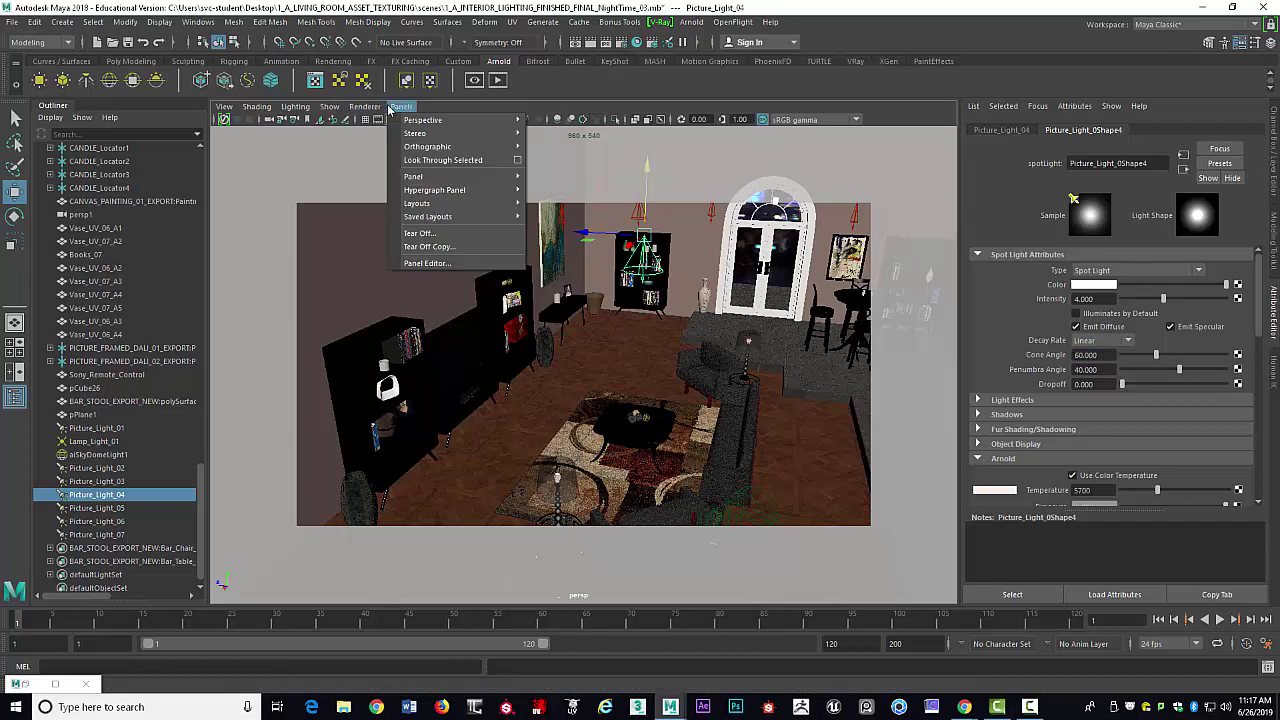
click(424, 162)
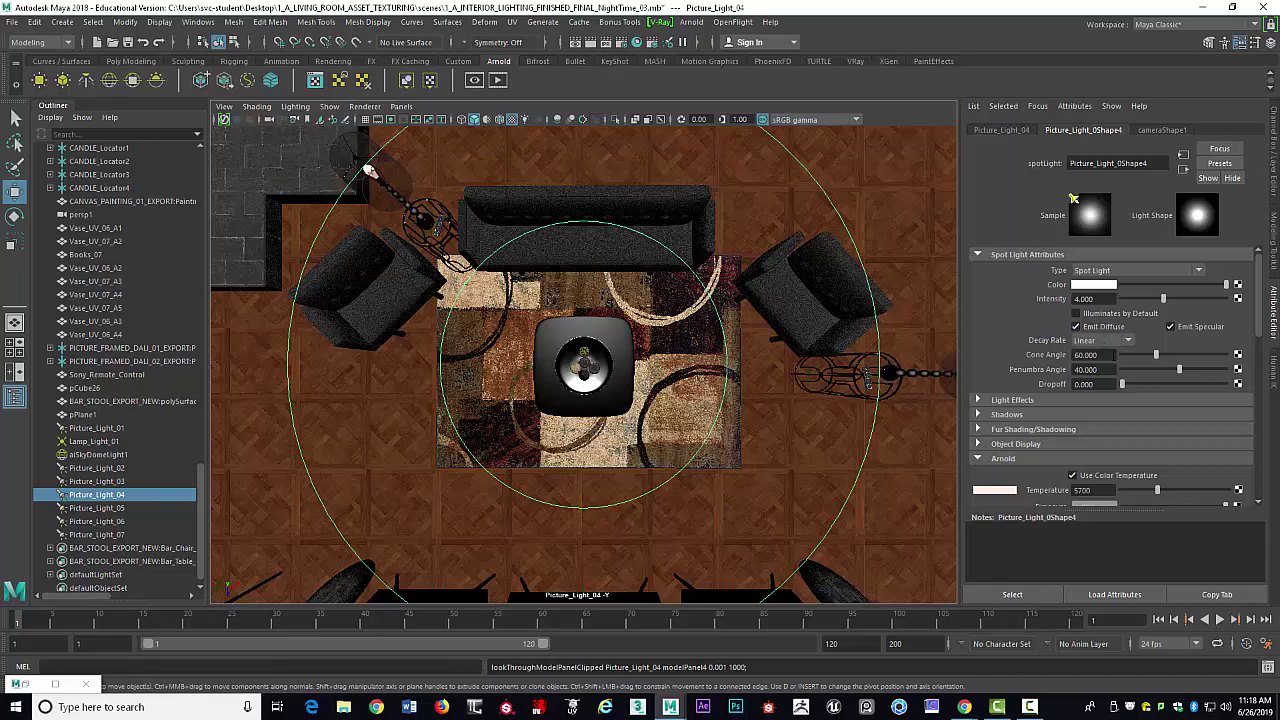
scroll(1236, 370, down, 3)
scroll(1236, 370, down, 2)
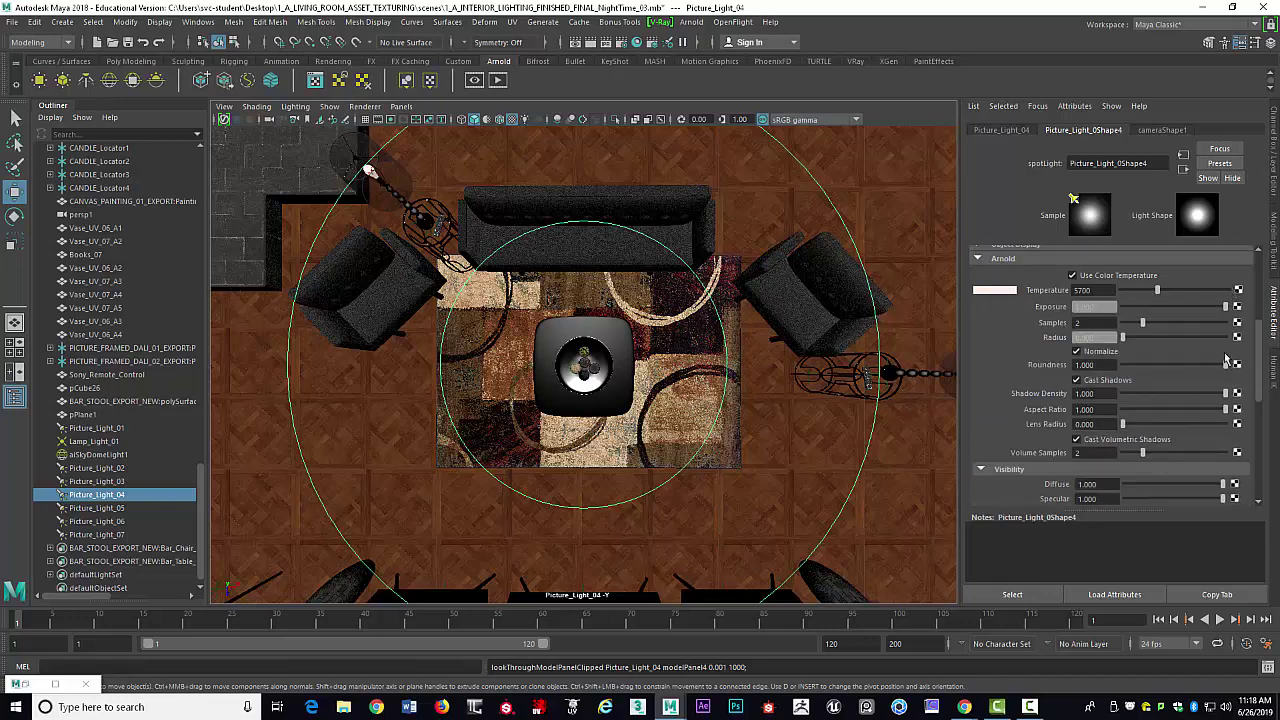
scroll(1221, 349, up, 1)
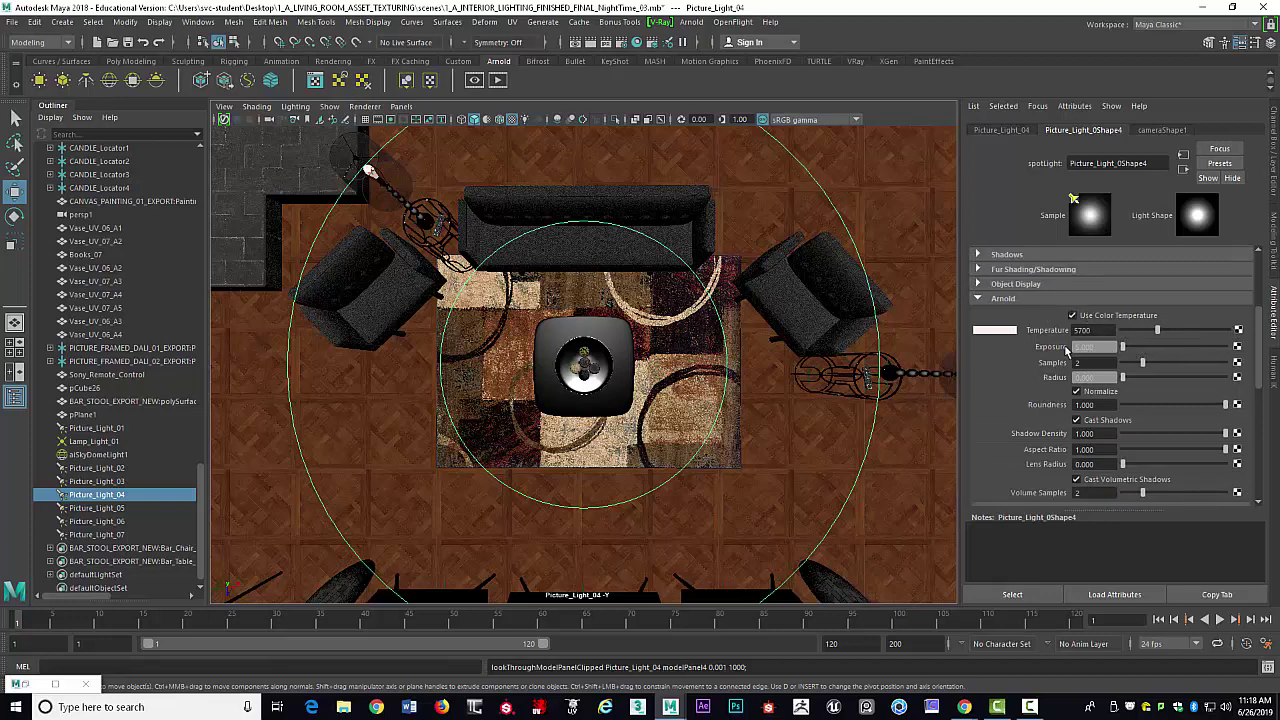
drag(1105, 345, 1025, 345)
drag(1082, 376, 1070, 406)
scroll(1104, 432, down, 2)
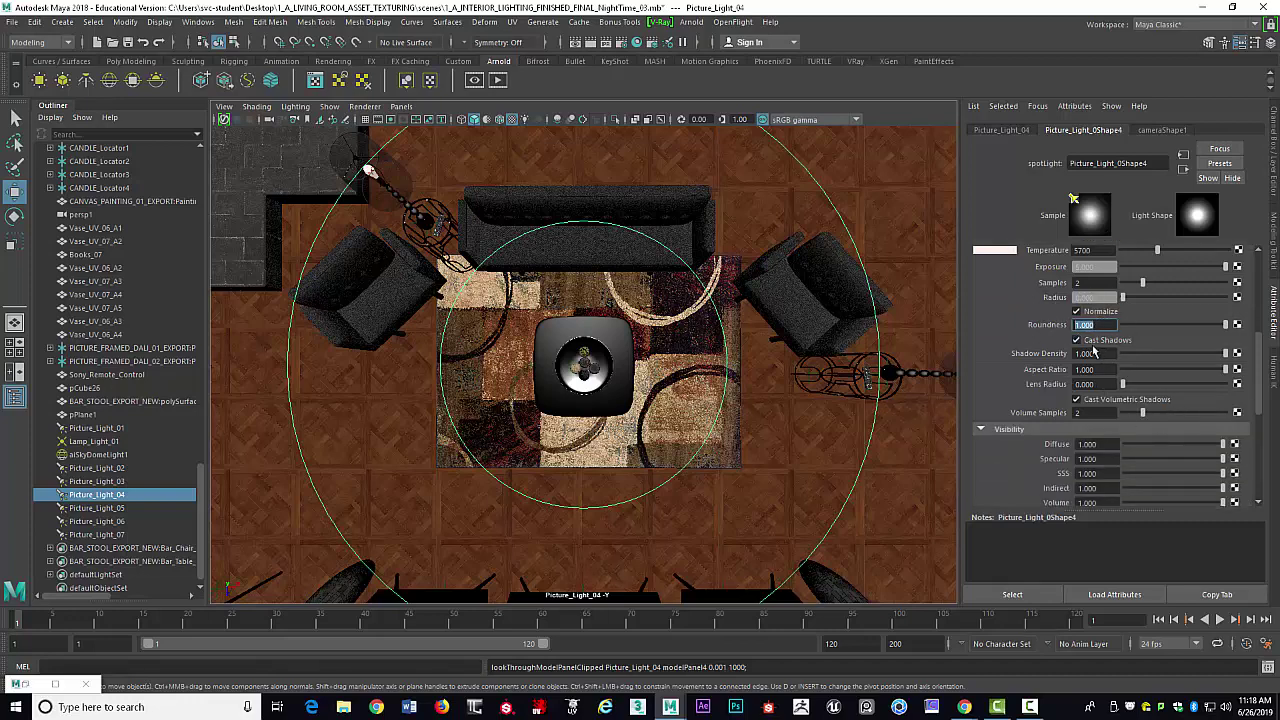
scroll(1122, 340, up, 1)
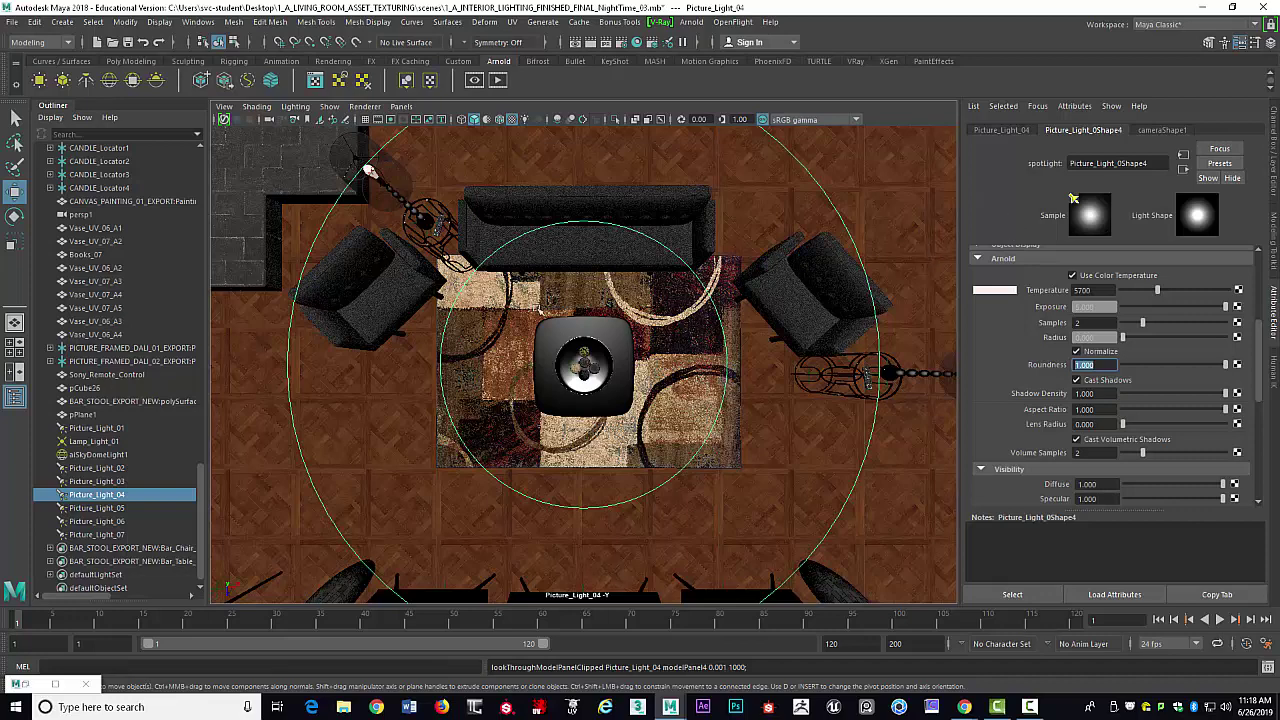
- Return to the perspective camera and recall the Favorite_Cam_01 bookmark
click(402, 106)
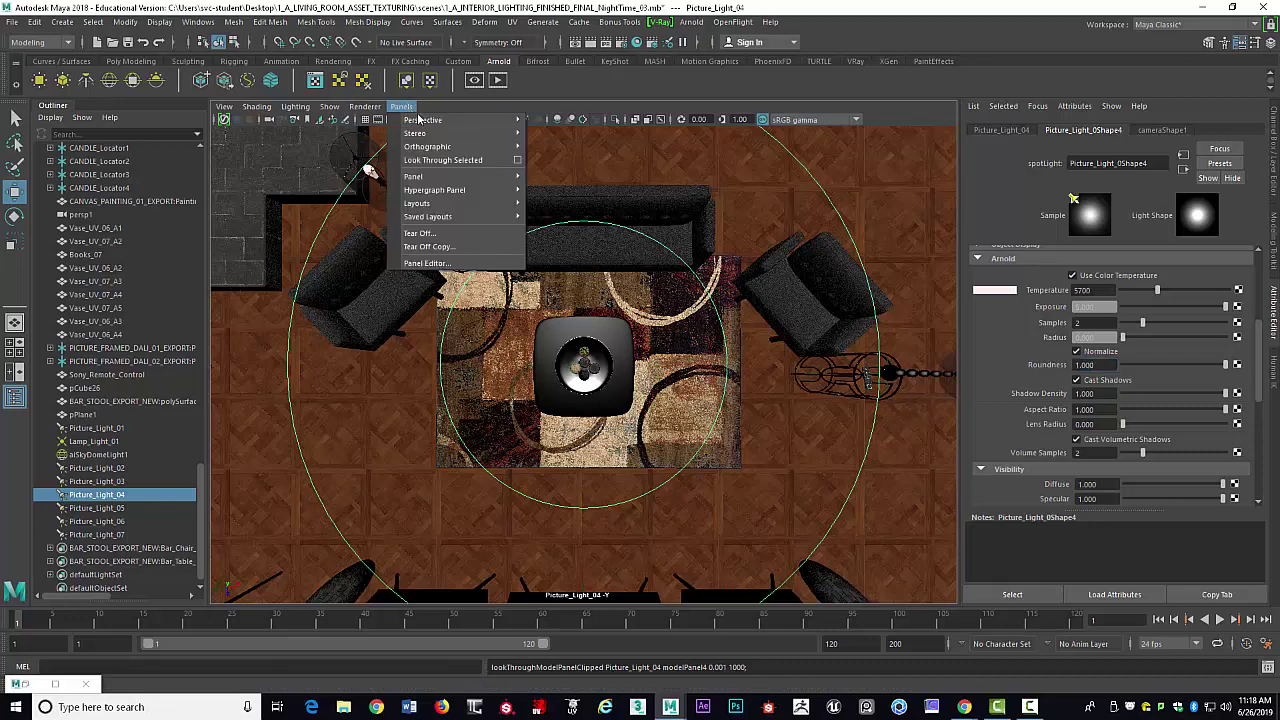
mouse_move(422, 119)
click(565, 130)
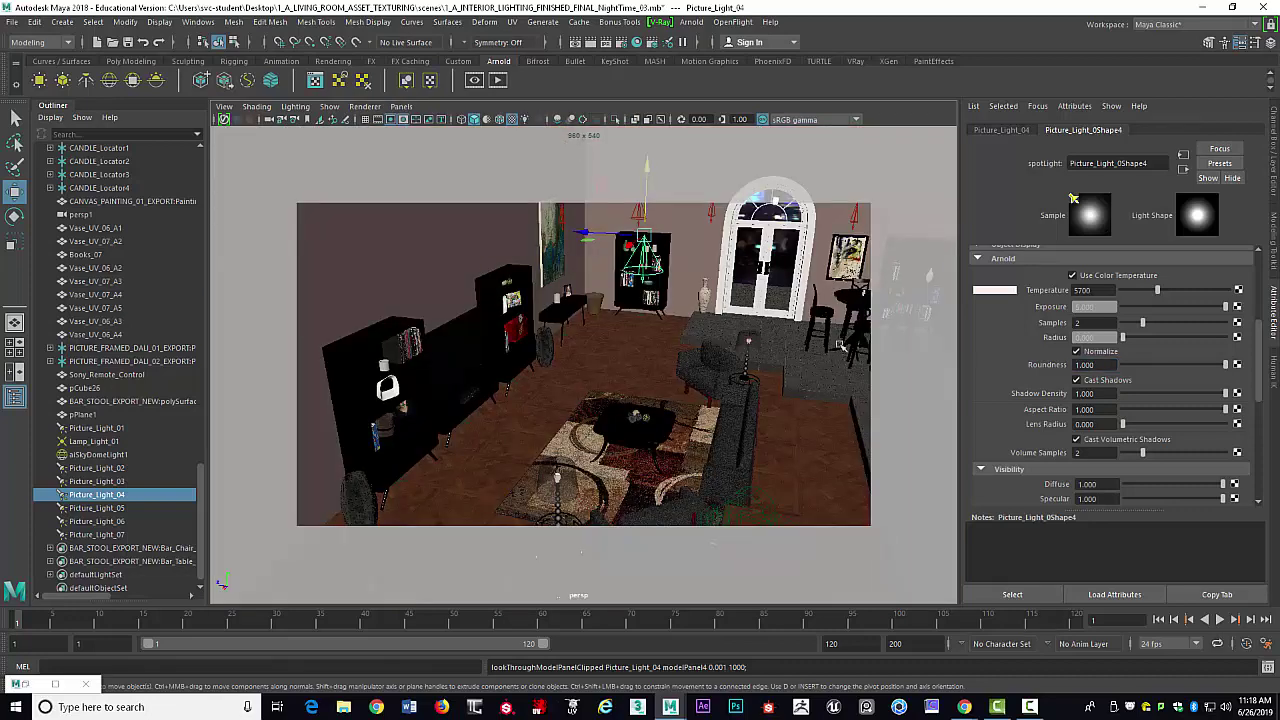
click(225, 107)
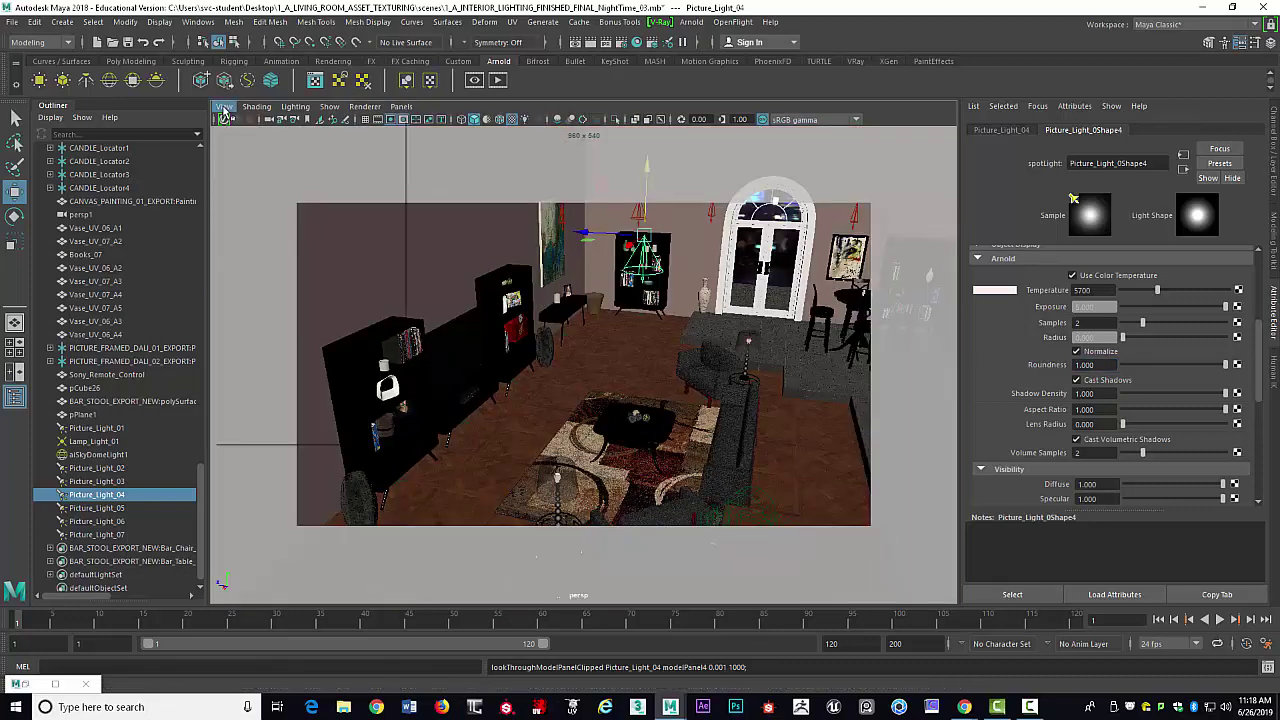
mouse_move(250, 358)
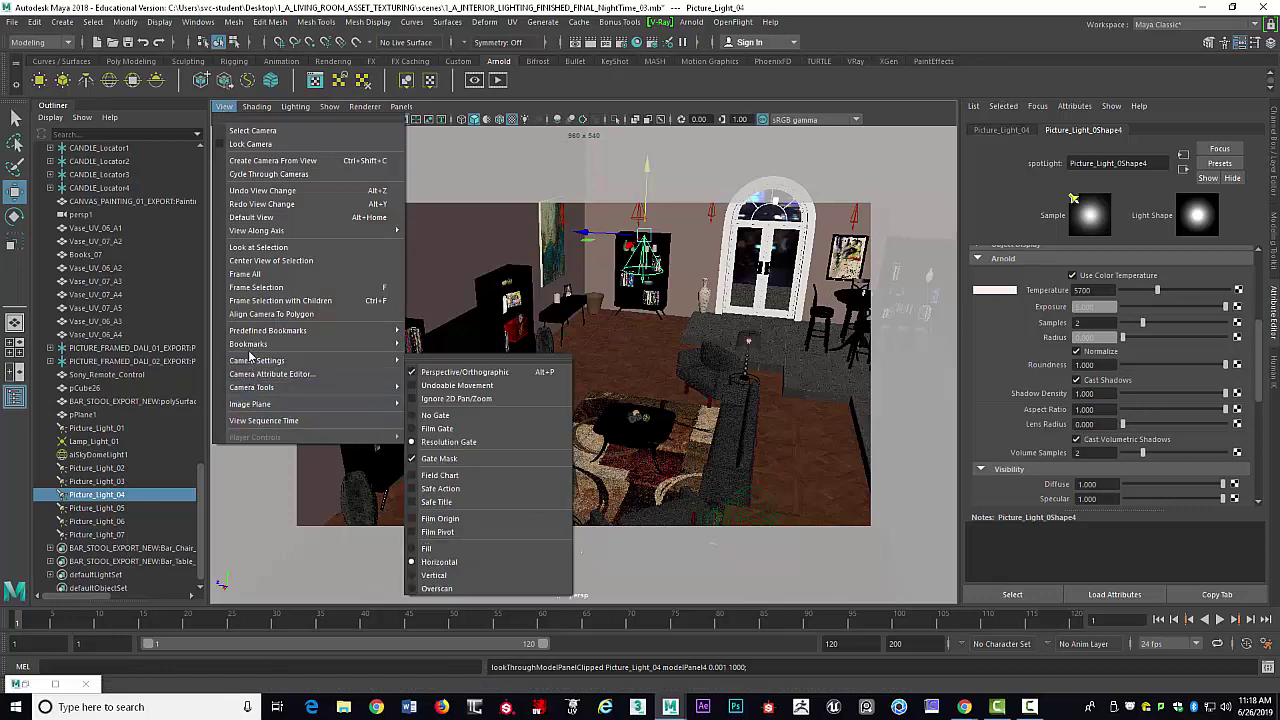
click(450, 700)
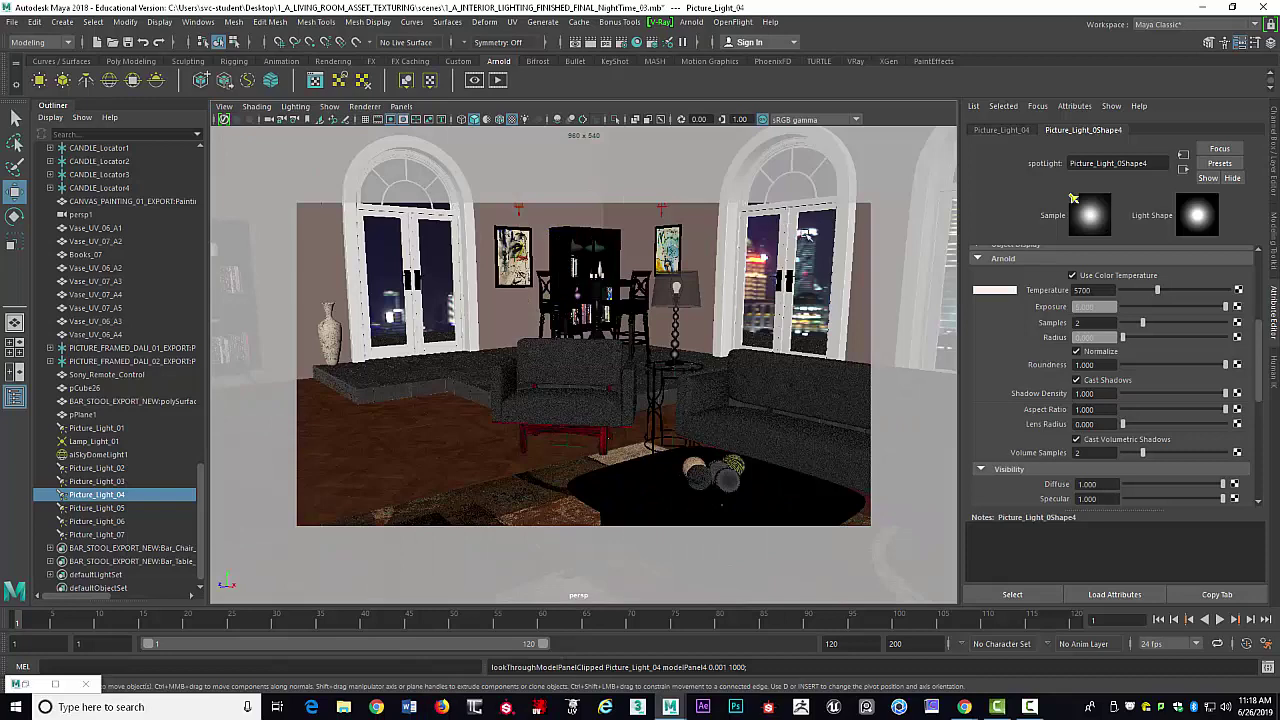
- Test-render the bookmarked view with Arnold, inspect the image alongside Picture_Light_04's Shadow Density, and close the render
click(590, 42)
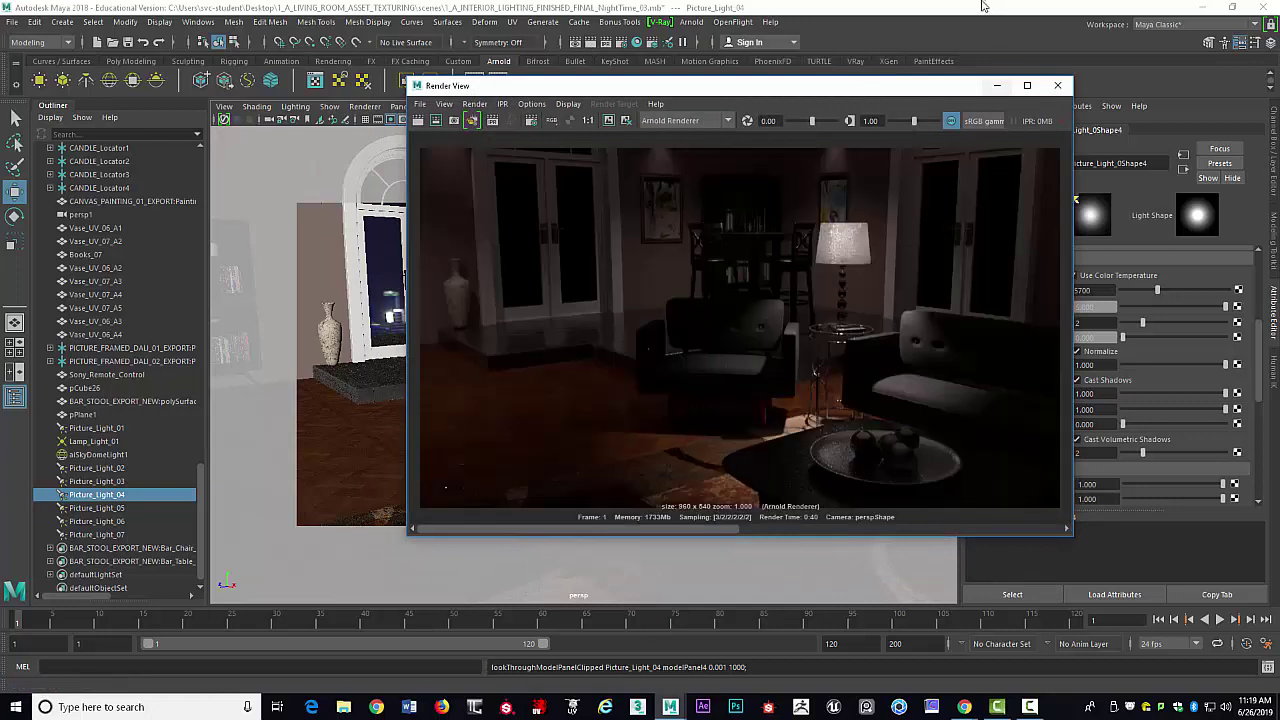
drag(928, 88, 740, 82)
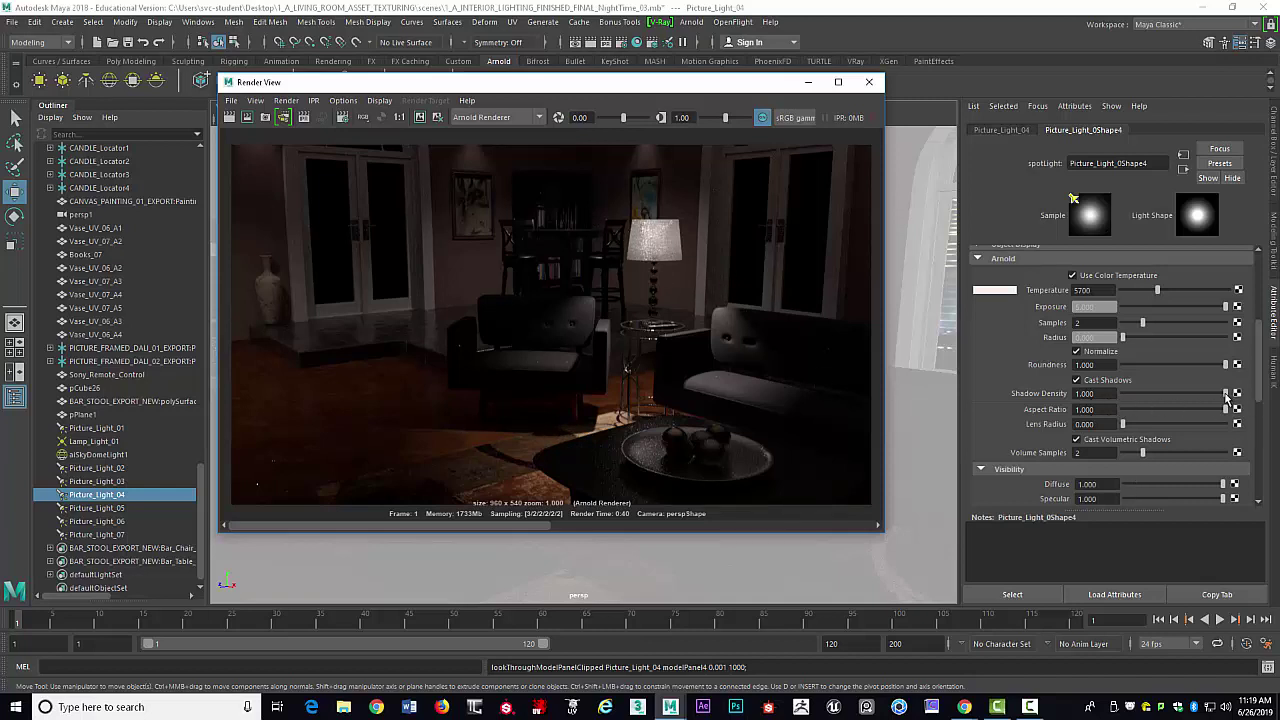
drag(1227, 396, 1180, 392)
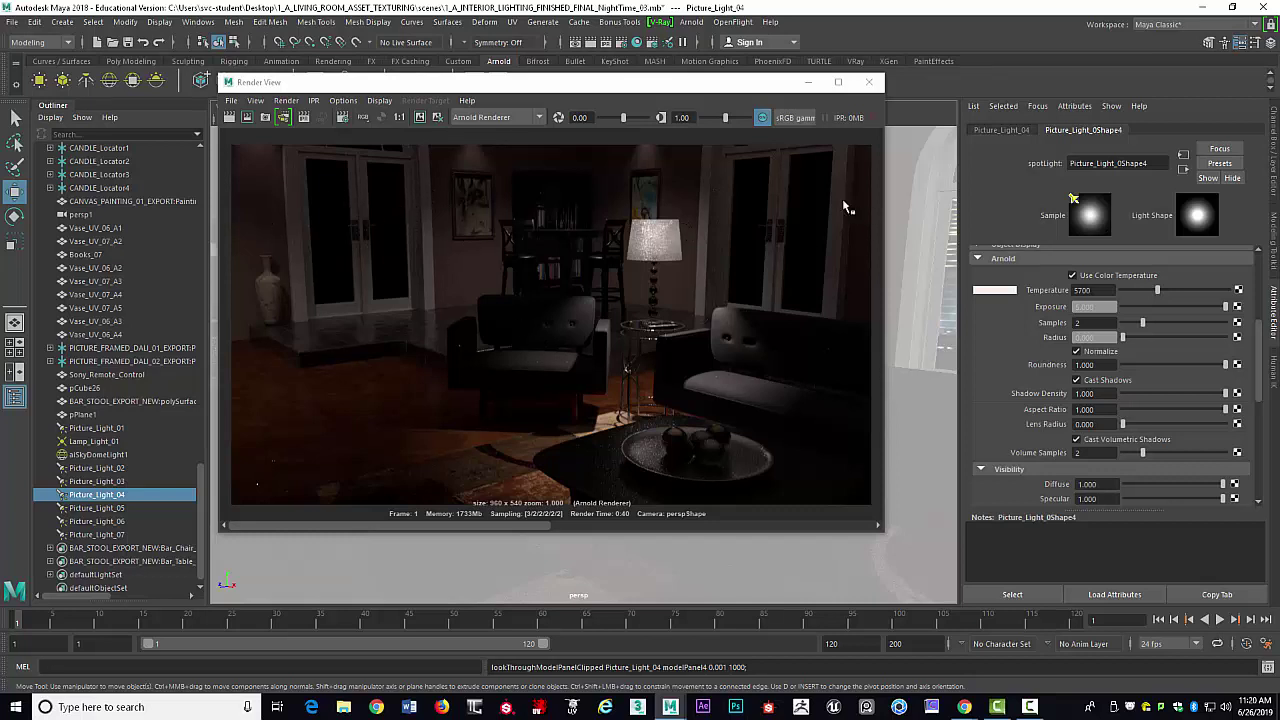
click(869, 82)
- Select aiSkyDomeLight1 and set its Intensity to 1 and Exposure to 1
click(434, 254)
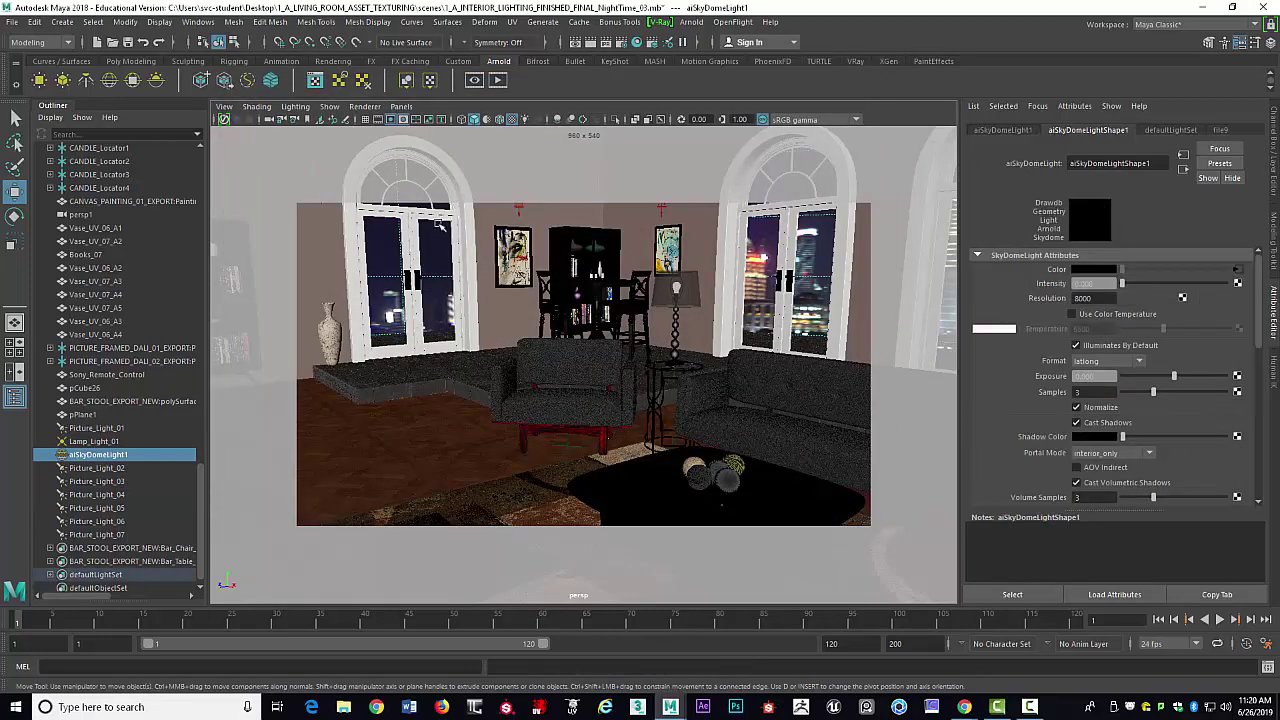
key(f)
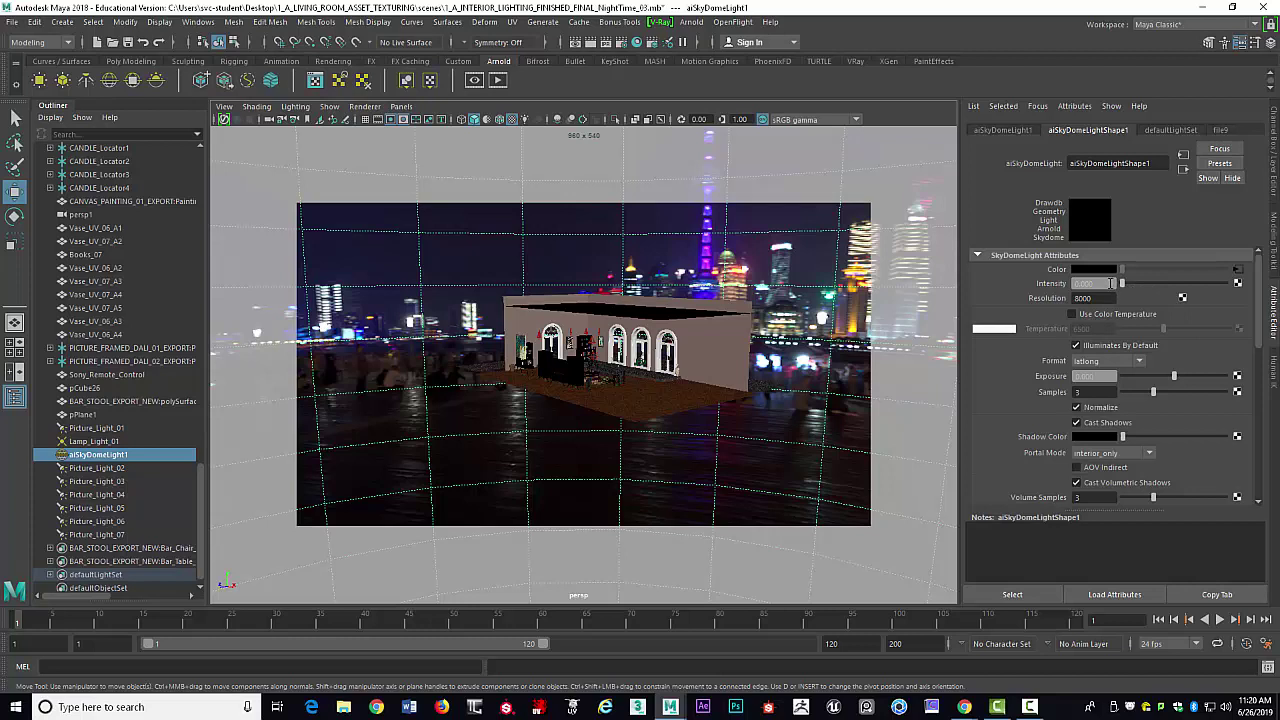
click(1111, 283)
text(3)
key(Return)
click(1104, 377)
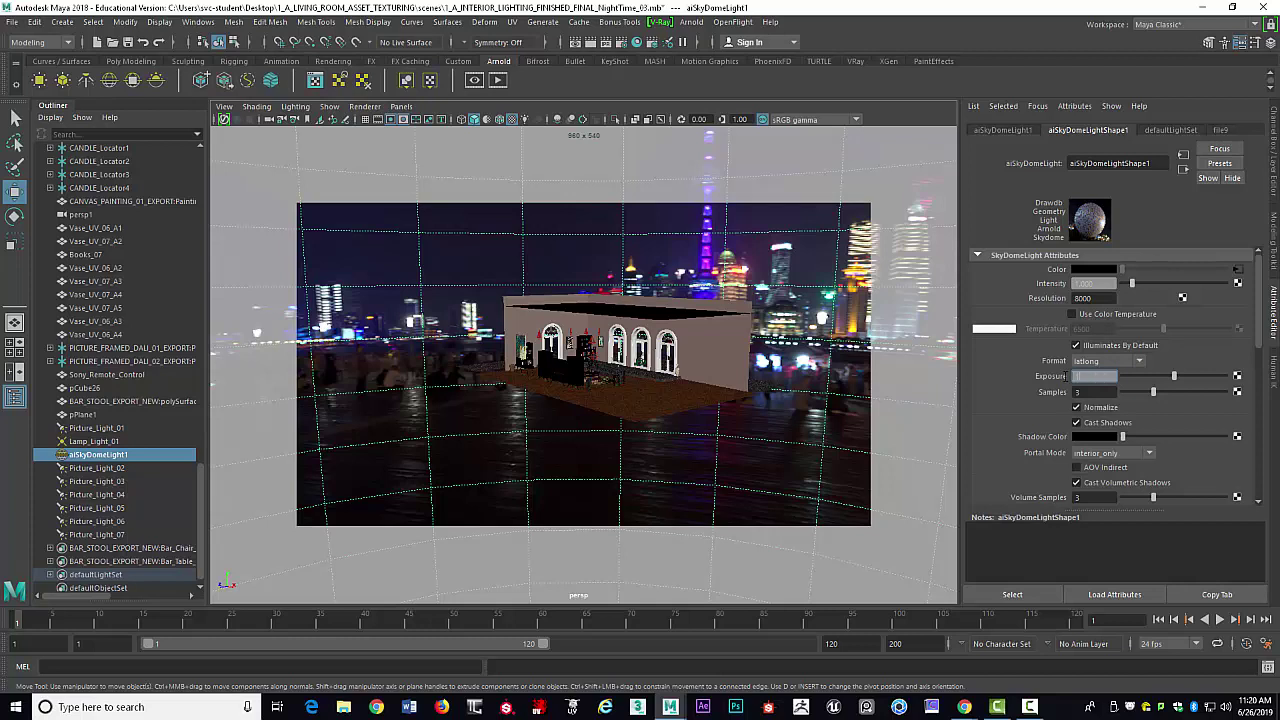
text(1)
key(Return)
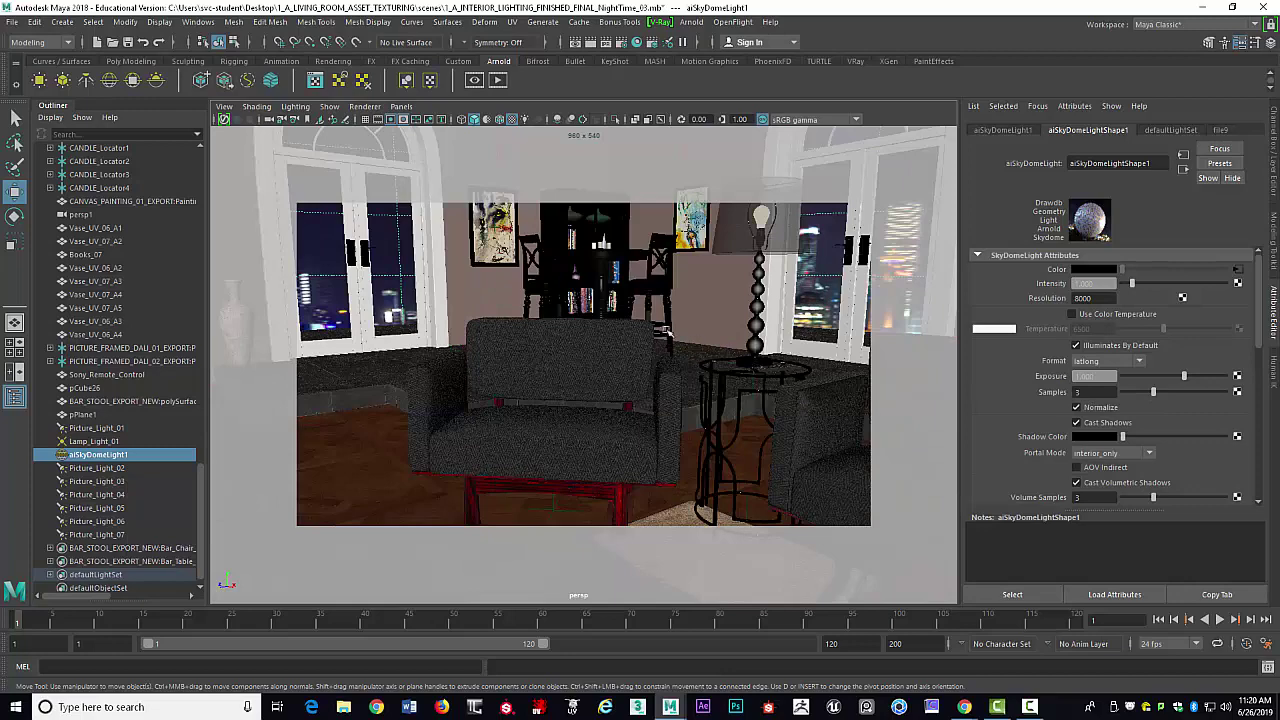
- Recall the Favorite_Cam_01 view and lower the sky dome light's Intensity to about 0.2
click(224, 106)
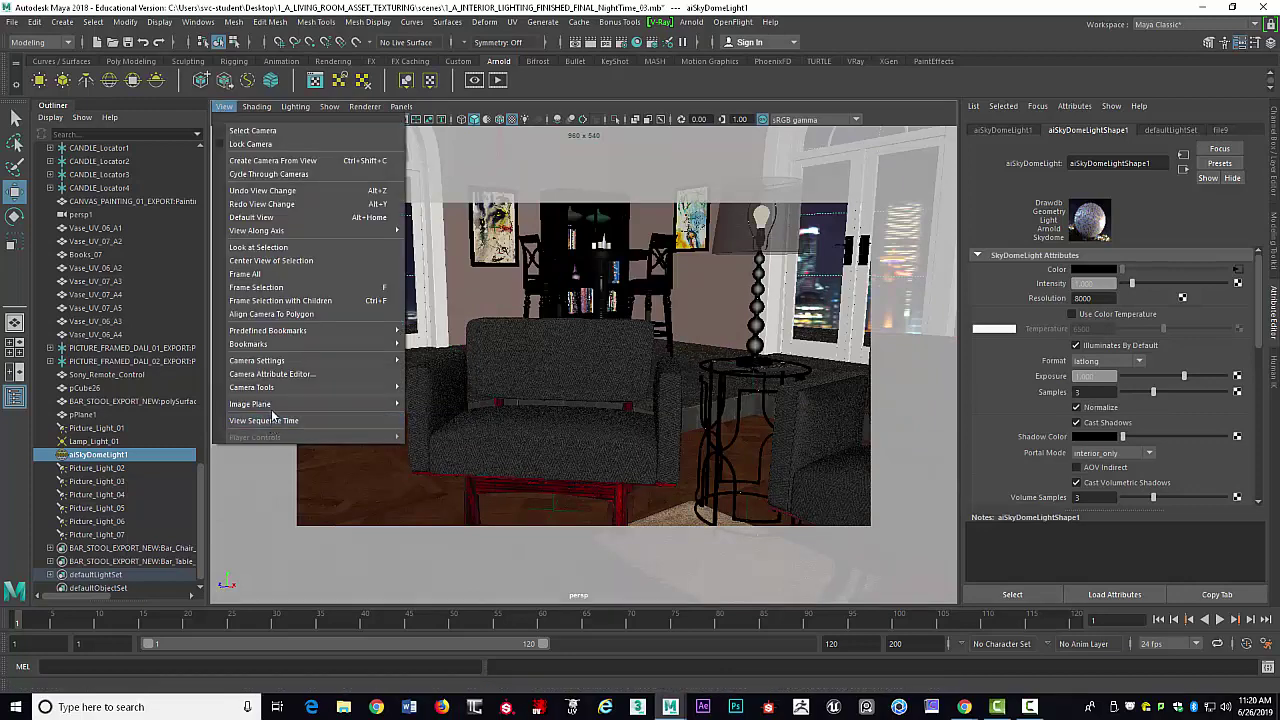
mouse_move(278, 360)
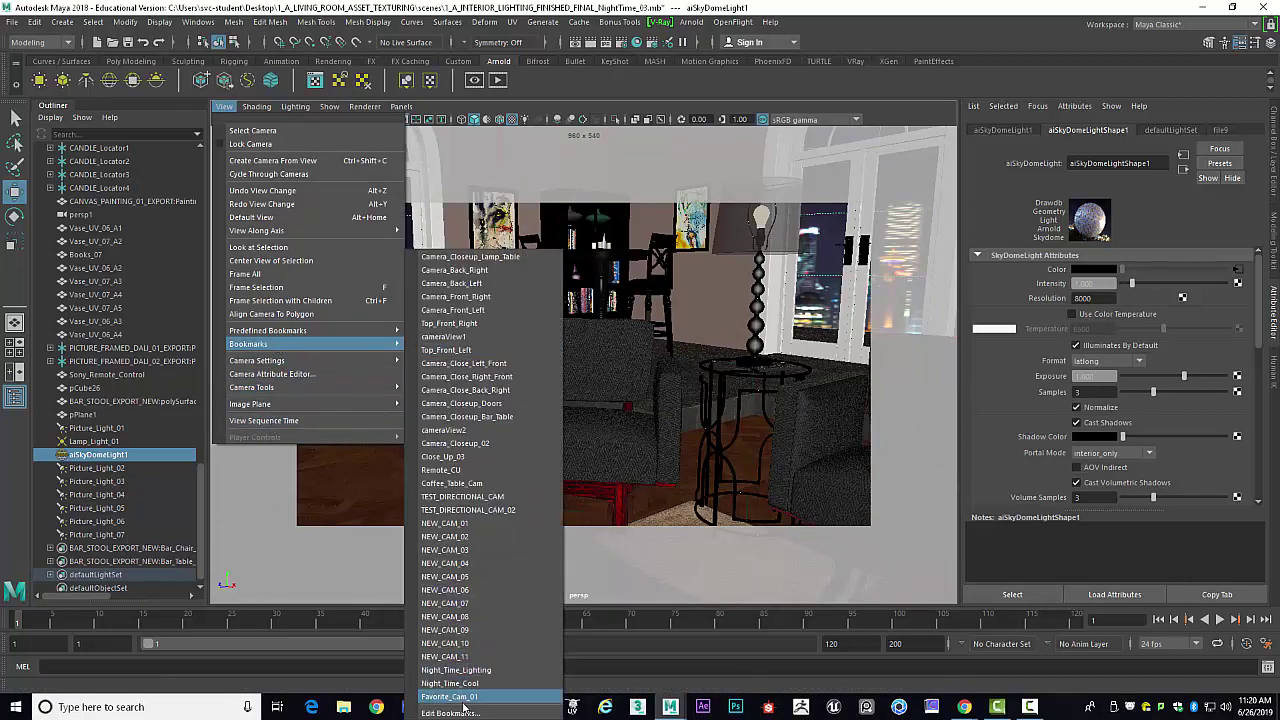
click(459, 698)
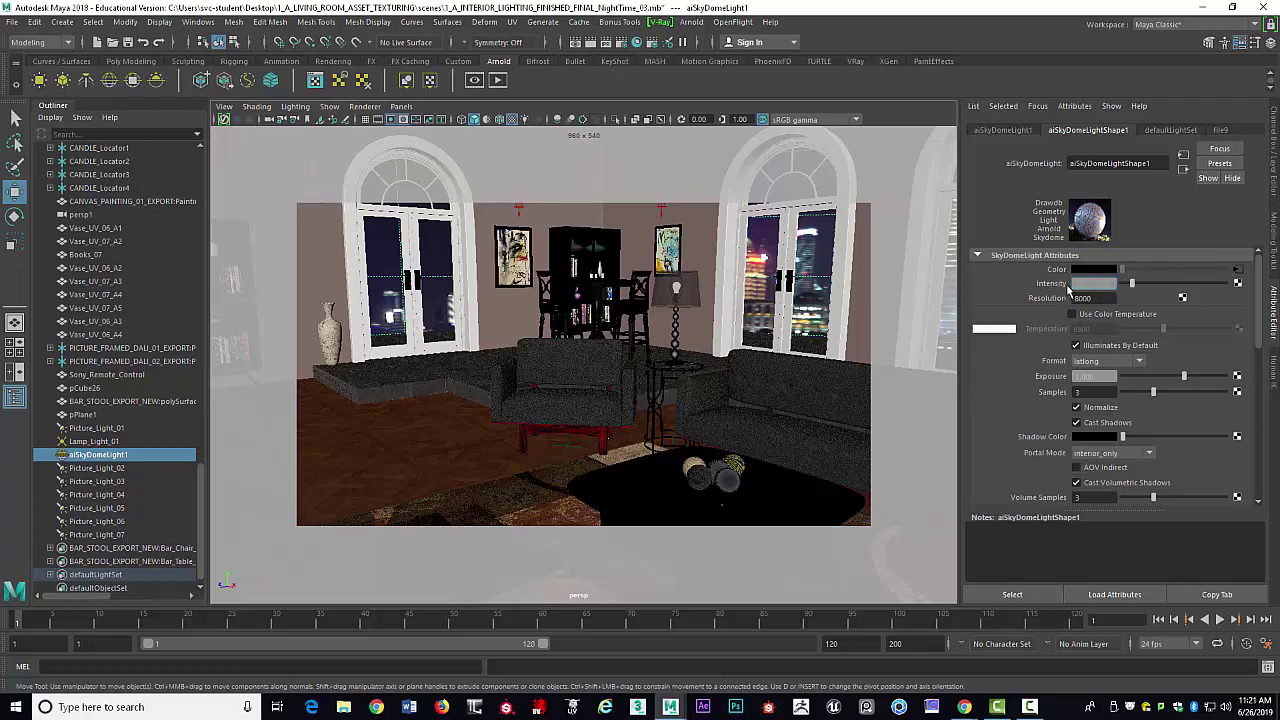
ctrl+drag(1068, 288, 1068, 288)
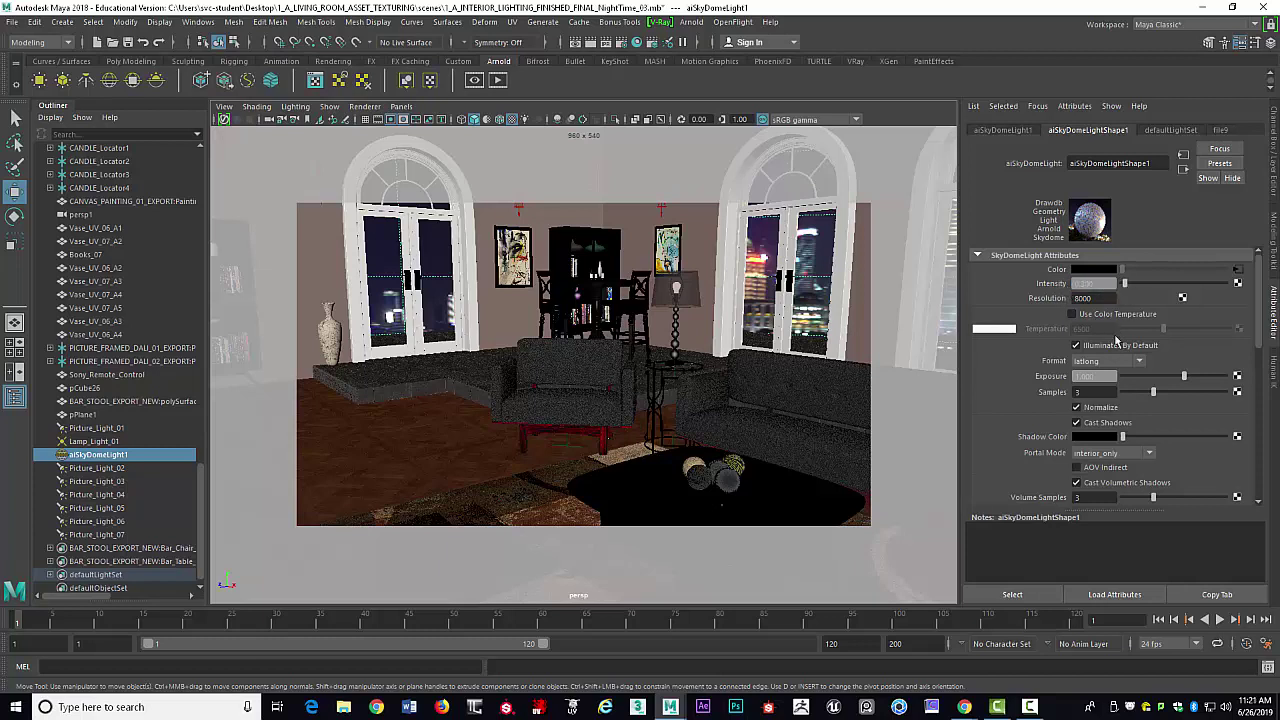